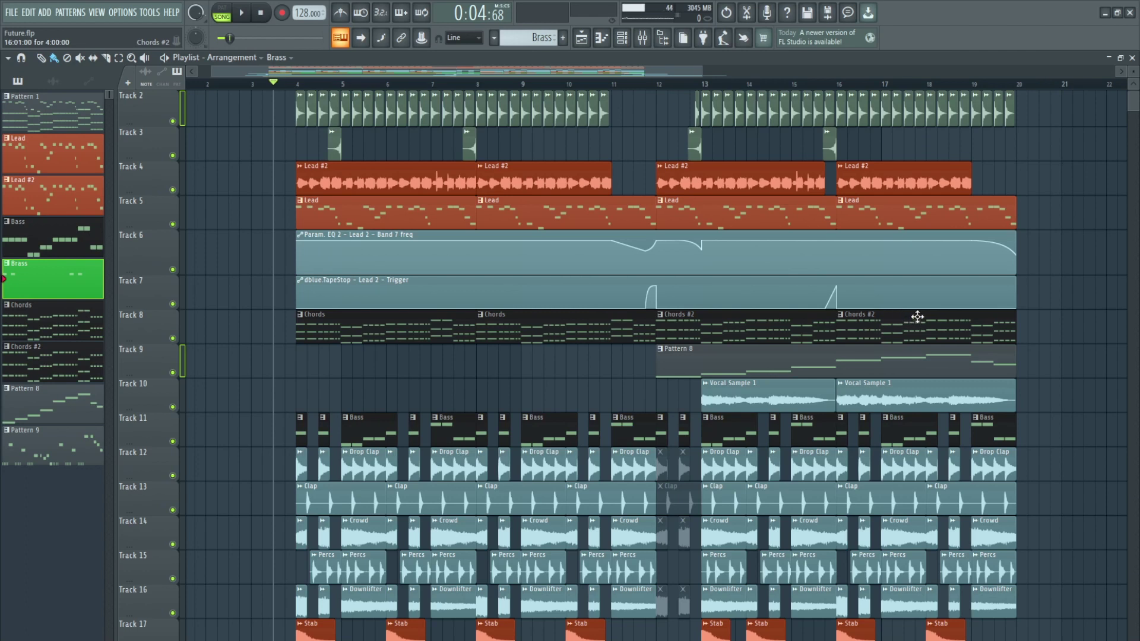
Step: Solo the Kick track (Track 2) and play it from bar 4
scroll(918, 314, "down", 2)
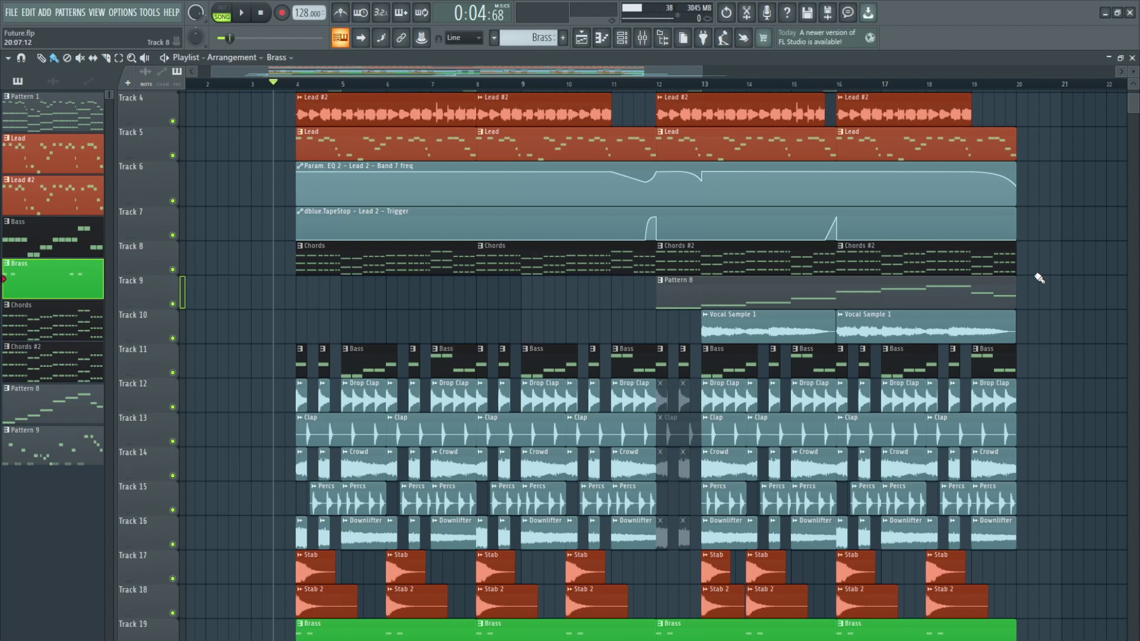
scroll(551, 255, "up", 3)
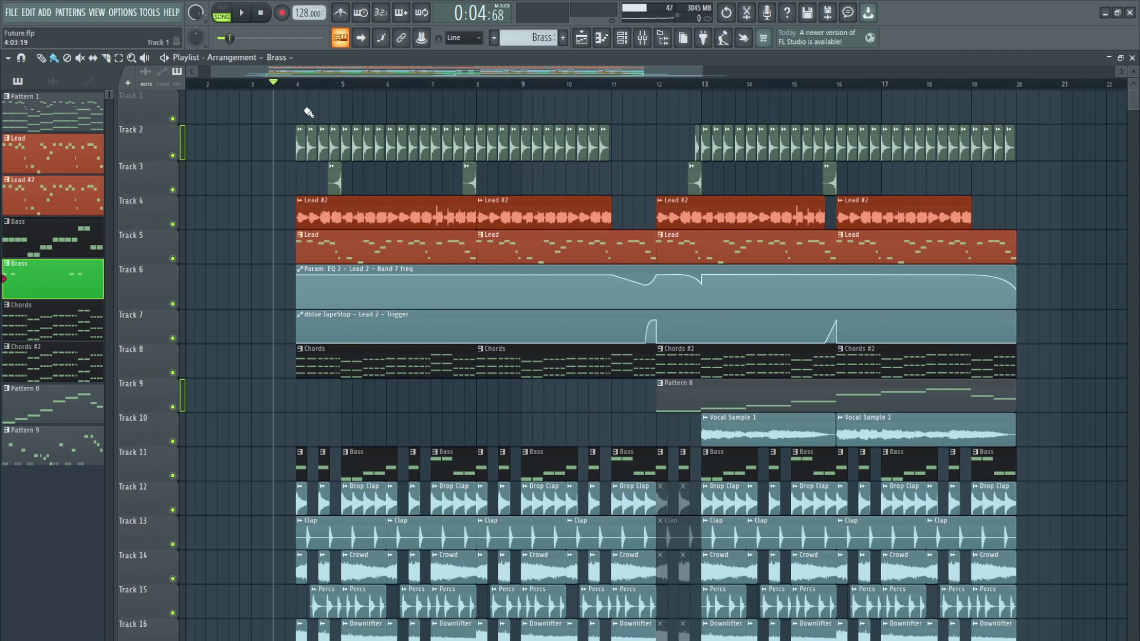
scroll(309, 114, "up", 5)
left_click(284, 85)
key("space")
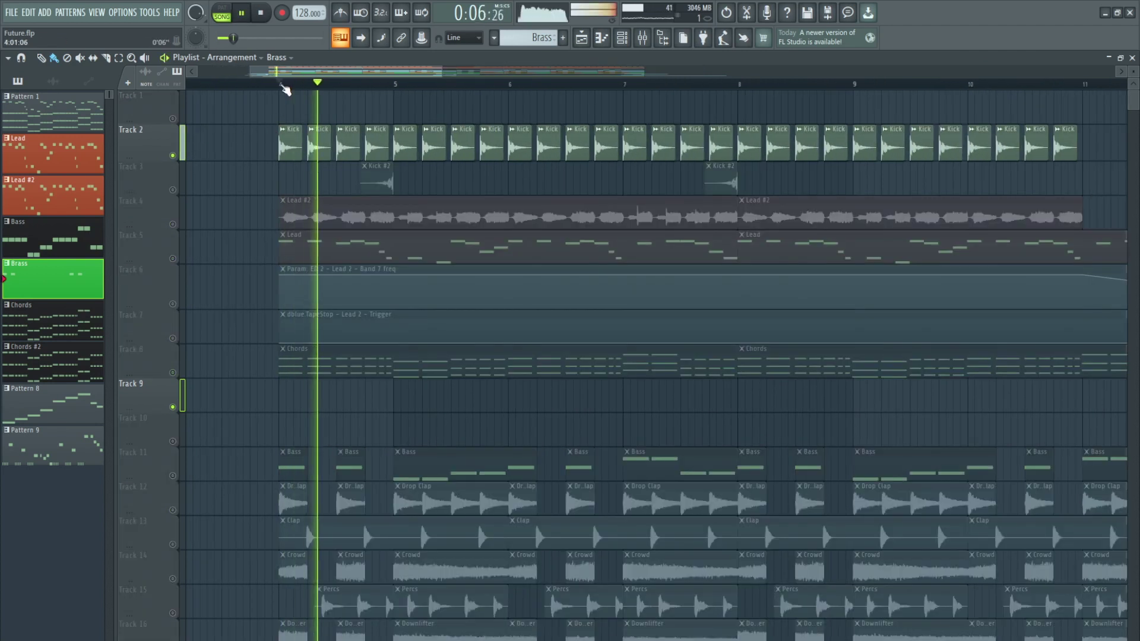
key("space")
Step: Unmute the Kick #2 track (Track 3) and play both kick tracks from just before the first Kick #2 clip
left_click(173, 190)
scroll(360, 81, "left", 2)
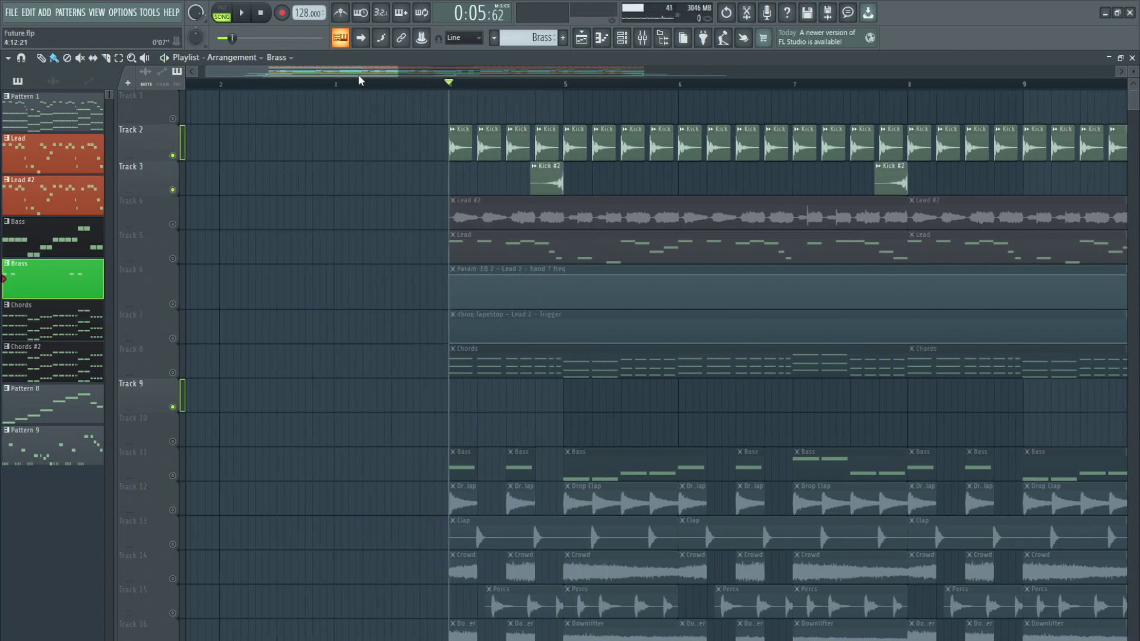
scroll(423, 90, "up", 3)
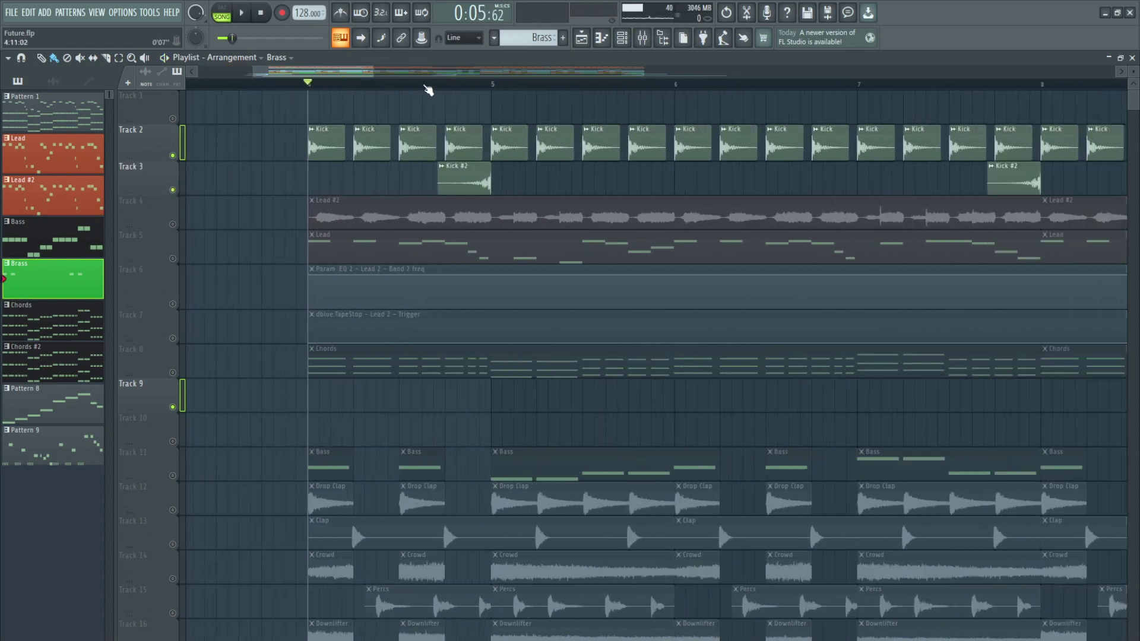
left_click(424, 84)
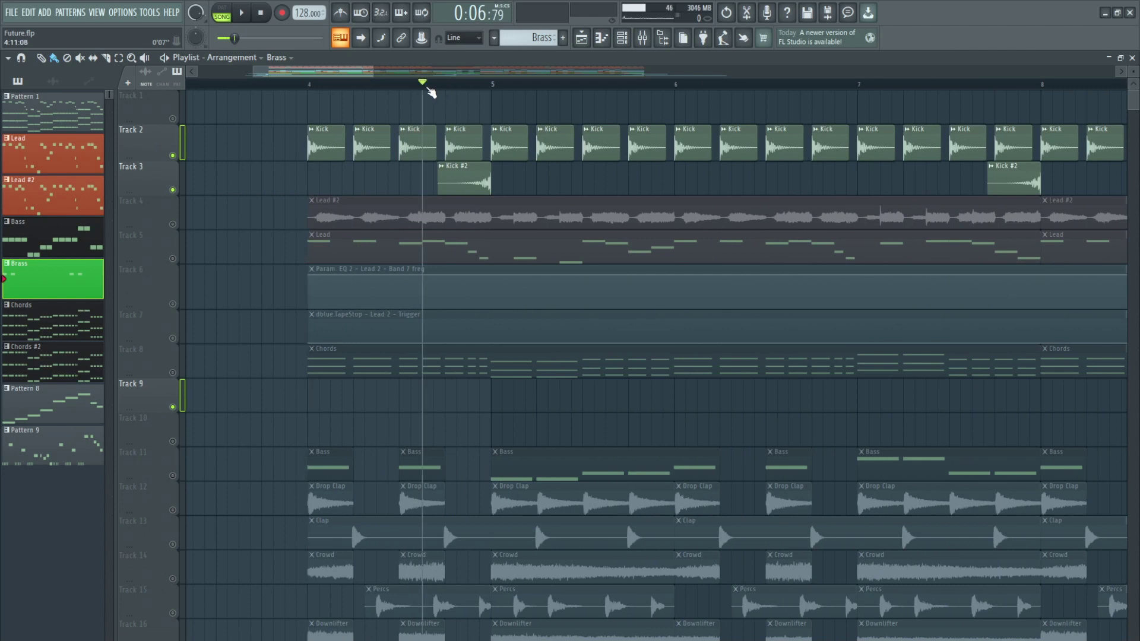
key("space")
key("space")
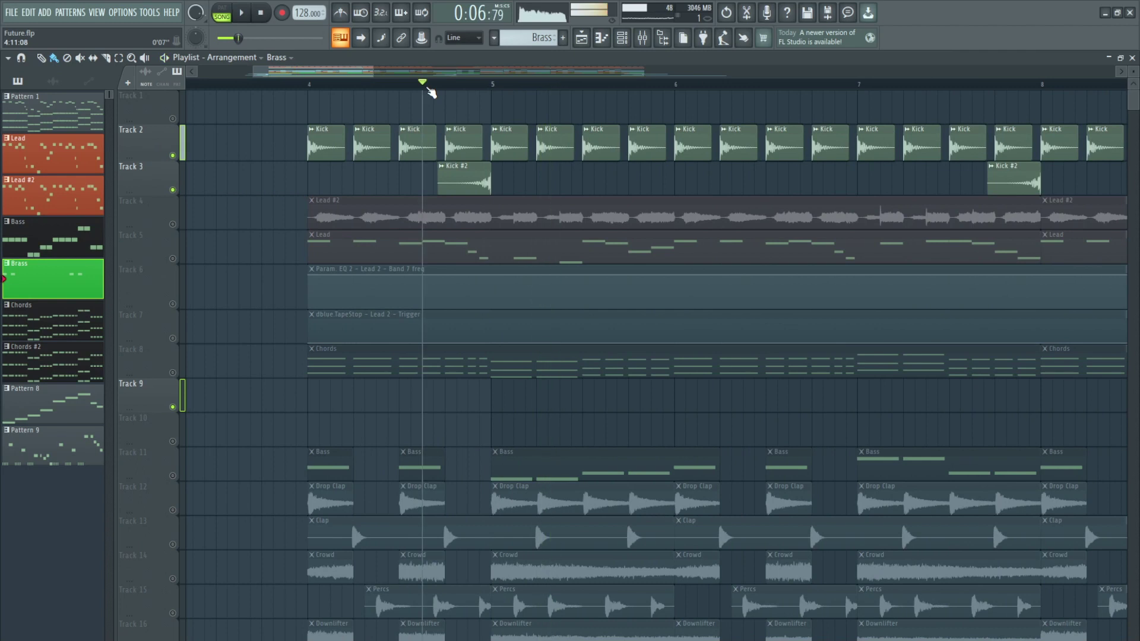
Step: Solo the Drop Clap track (Track 12) and play it from bar 4
scroll(313, 84, "down", 3)
scroll(327, 238, "down", 3)
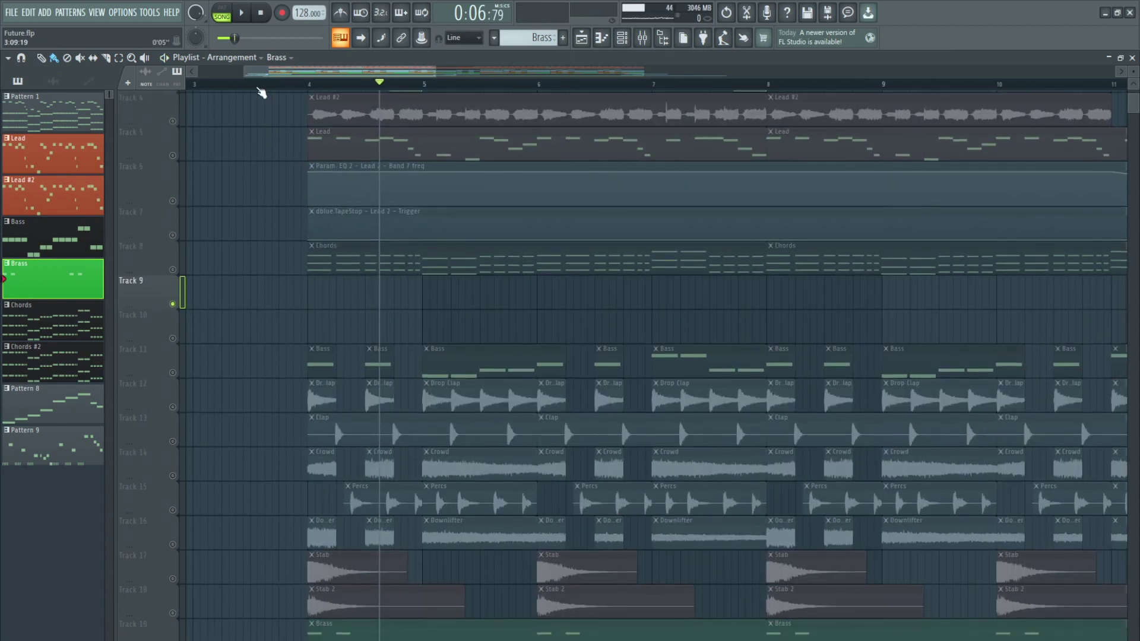
left_click_drag(276, 71, 283, 72)
scroll(330, 333, "down", 4)
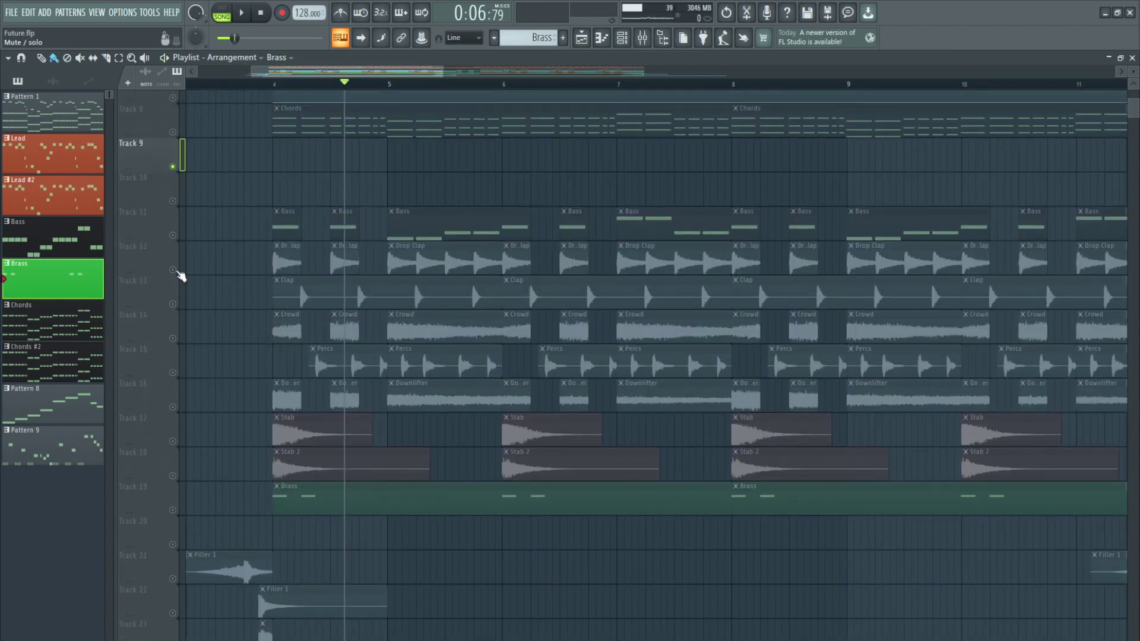
left_click(178, 272)
left_click(276, 86)
key("space")
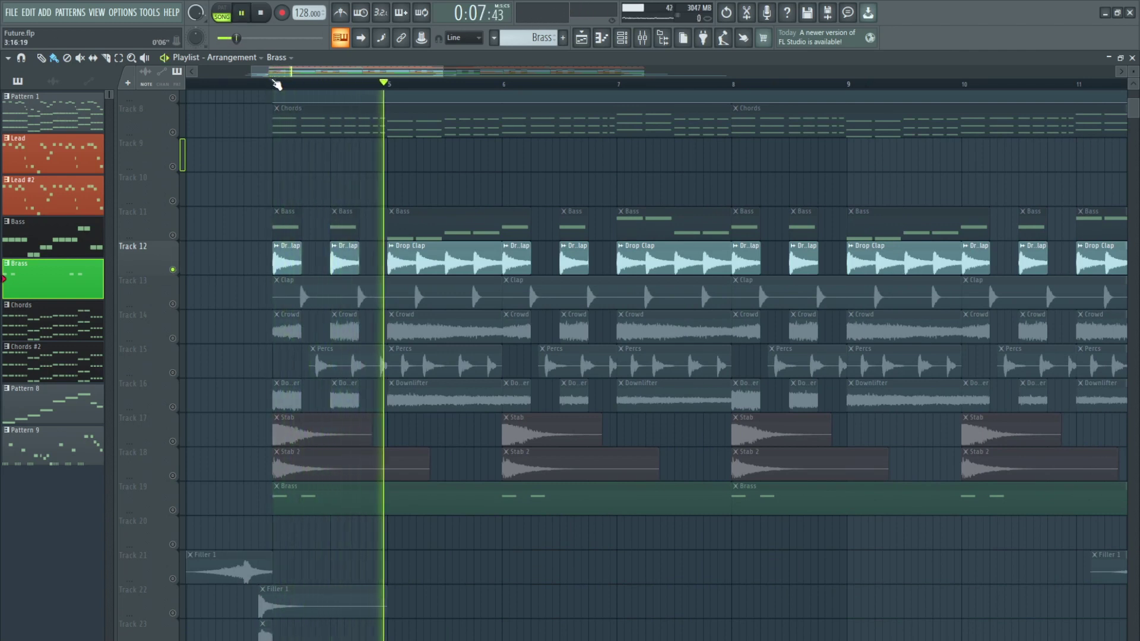
key("space")
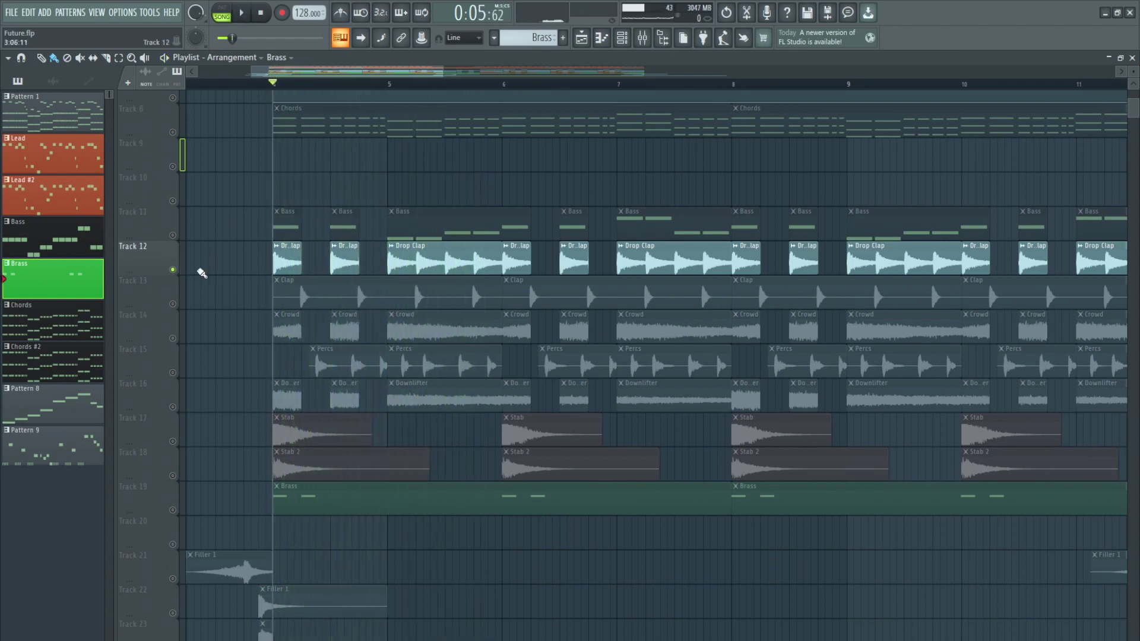
Step: Solo the Clap track (Track 13) and audition it from bar 4
left_click(178, 305)
key("space")
key("space")
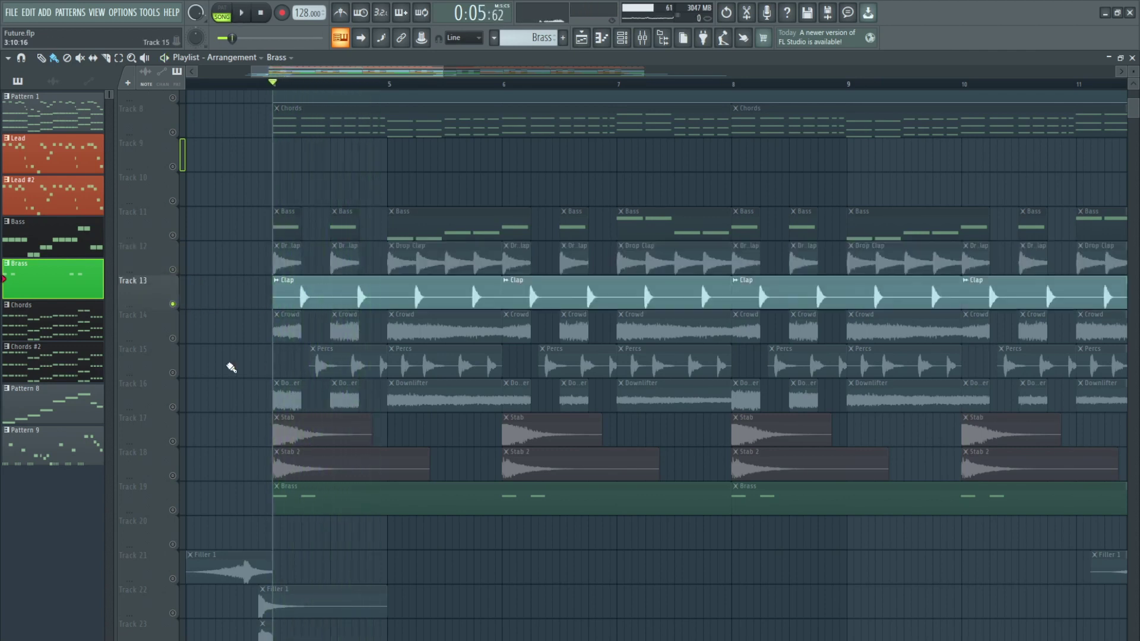
Step: Solo the Crowd track (Track 14) and audition it from bar 4
left_click(173, 338)
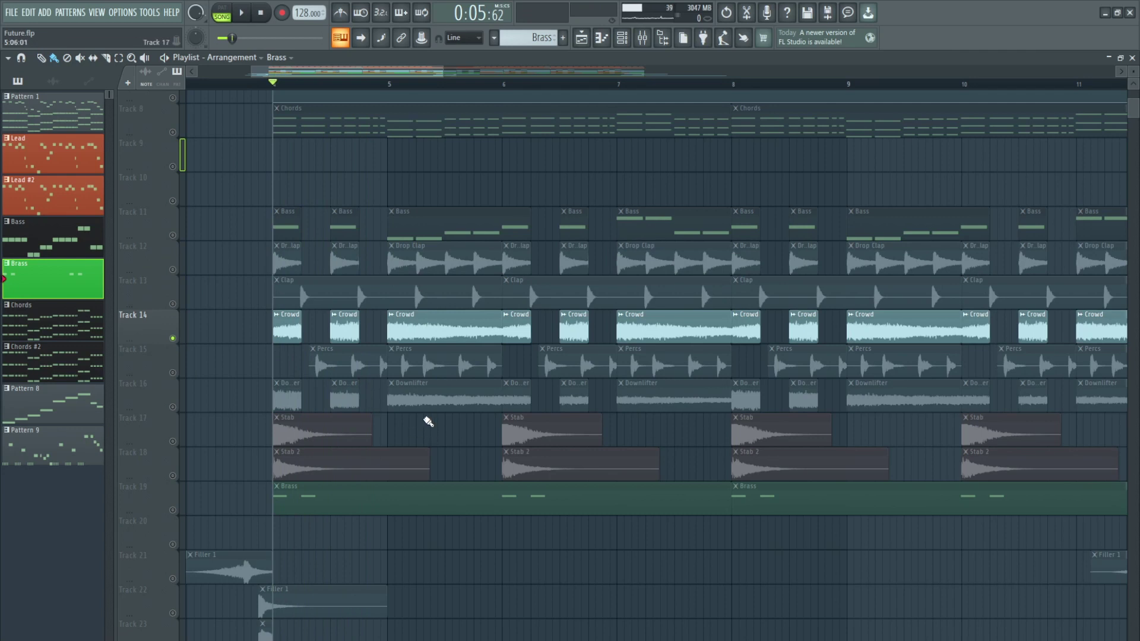
key("space")
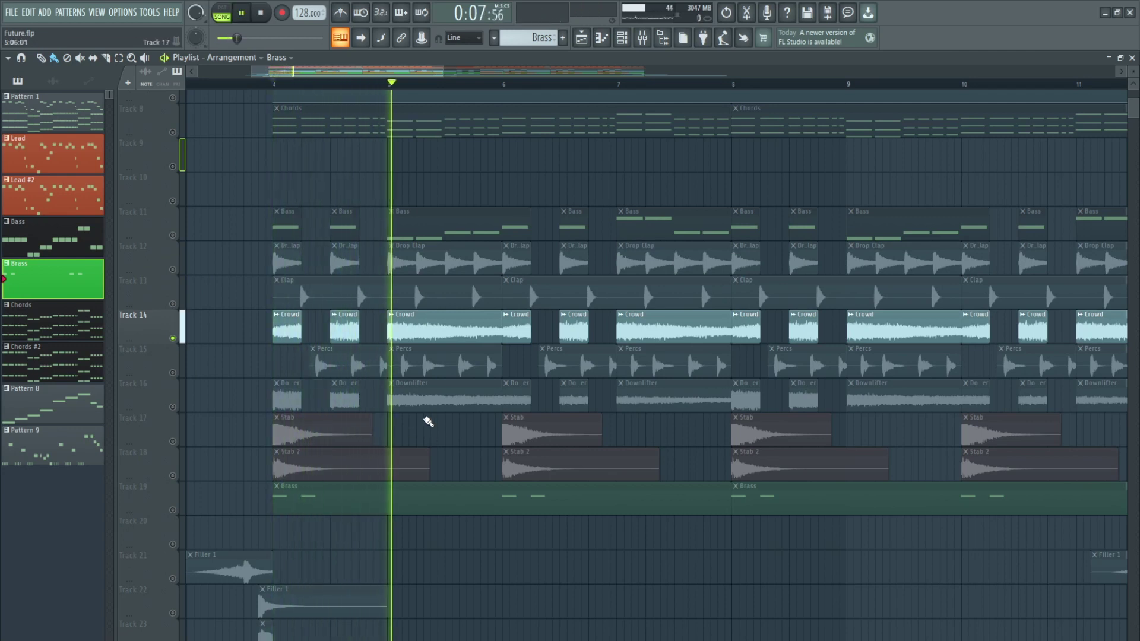
key("space")
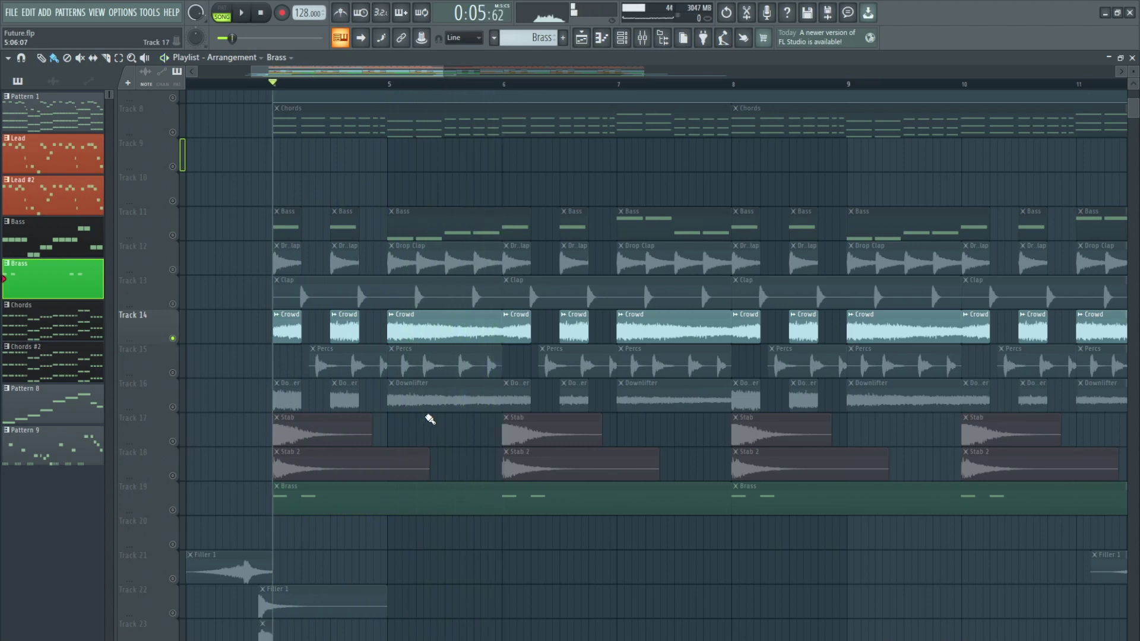
Step: Audition the Percs track (Track 15) and the Downlifter track (Track 16), each soloed in turn
left_click(172, 373)
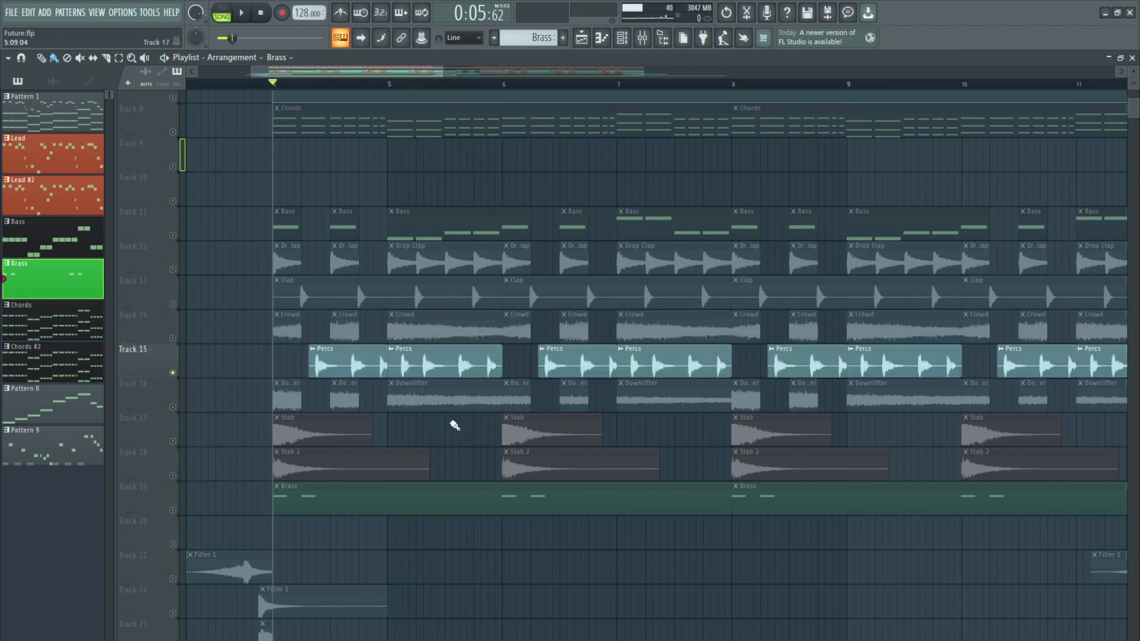
key("space")
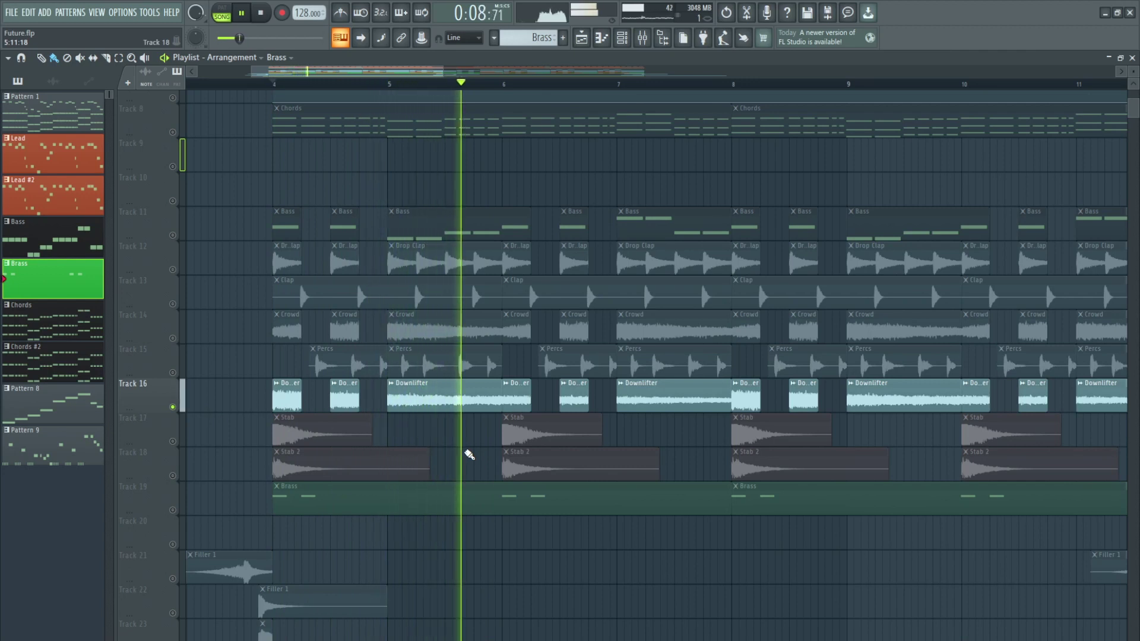
key("space")
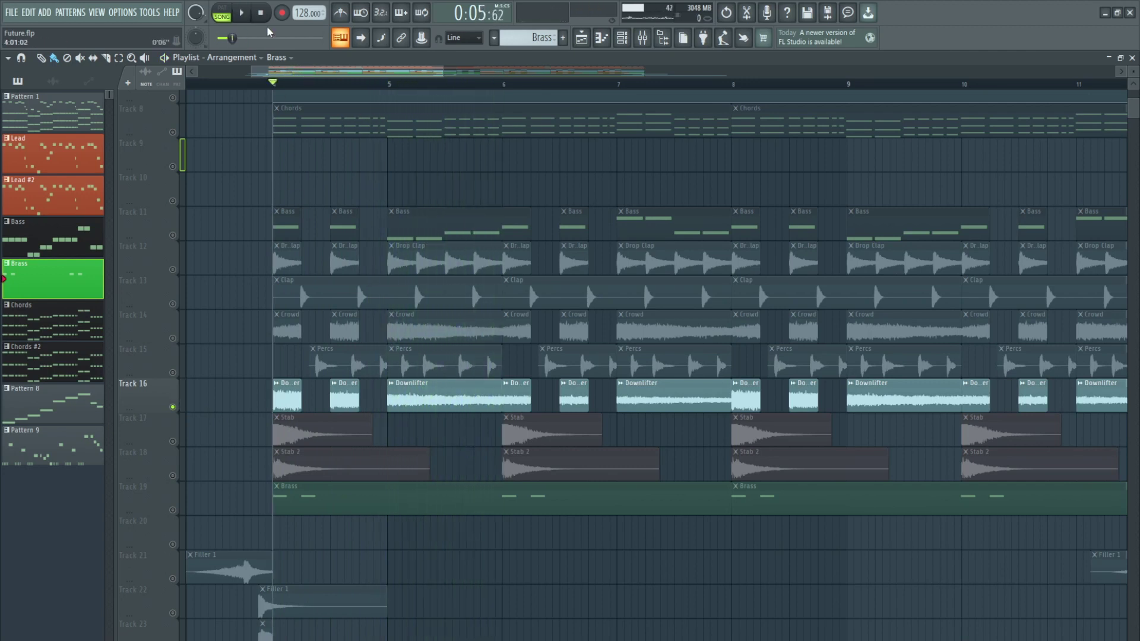
Step: Audition the Stab track (Track 17) and the Stab 2 track (Track 18), each soloed in turn
right_click(173, 441)
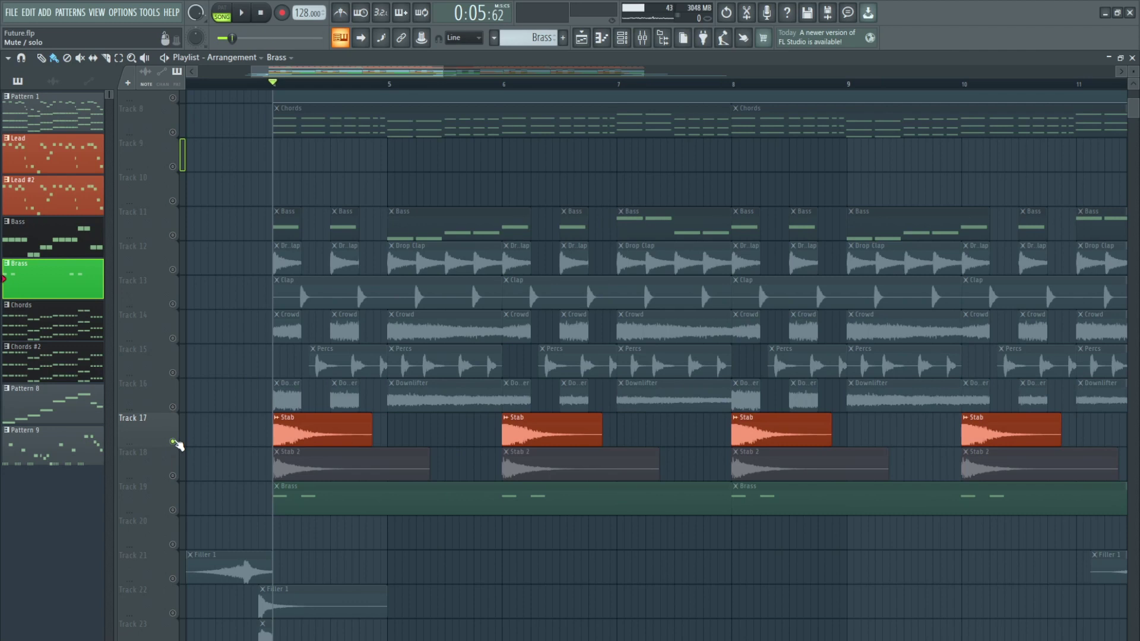
key("space")
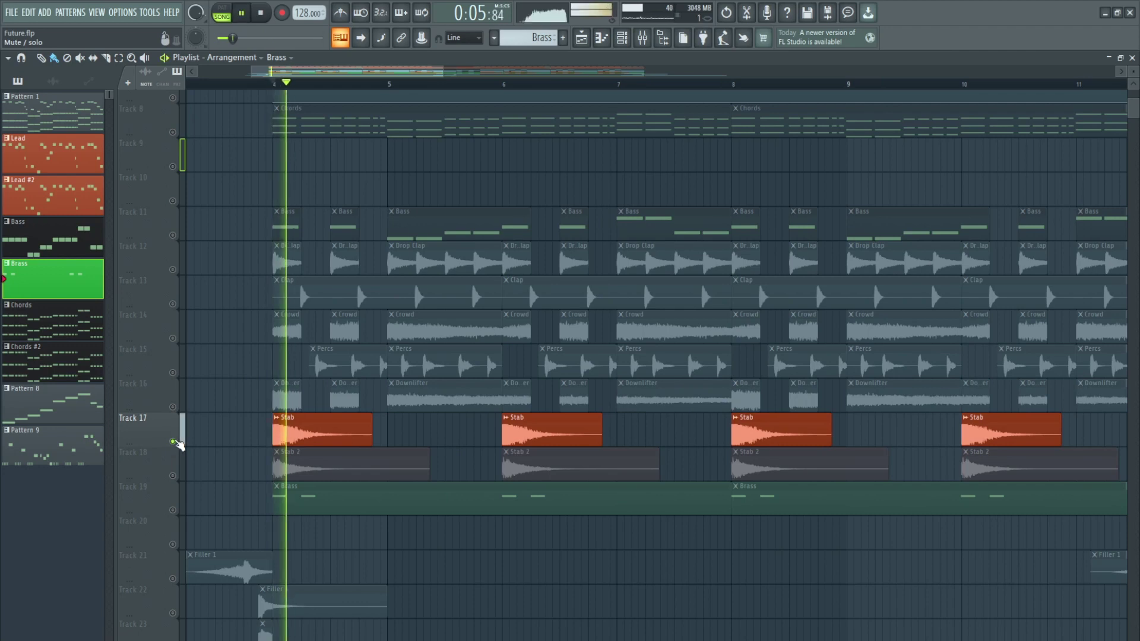
right_click(173, 476)
key("space")
Step: Solo the Brass track (Track 19), audition it from bar 4, and stop playback
right_click(174, 510)
key("space")
key("space")
left_click(264, 14)
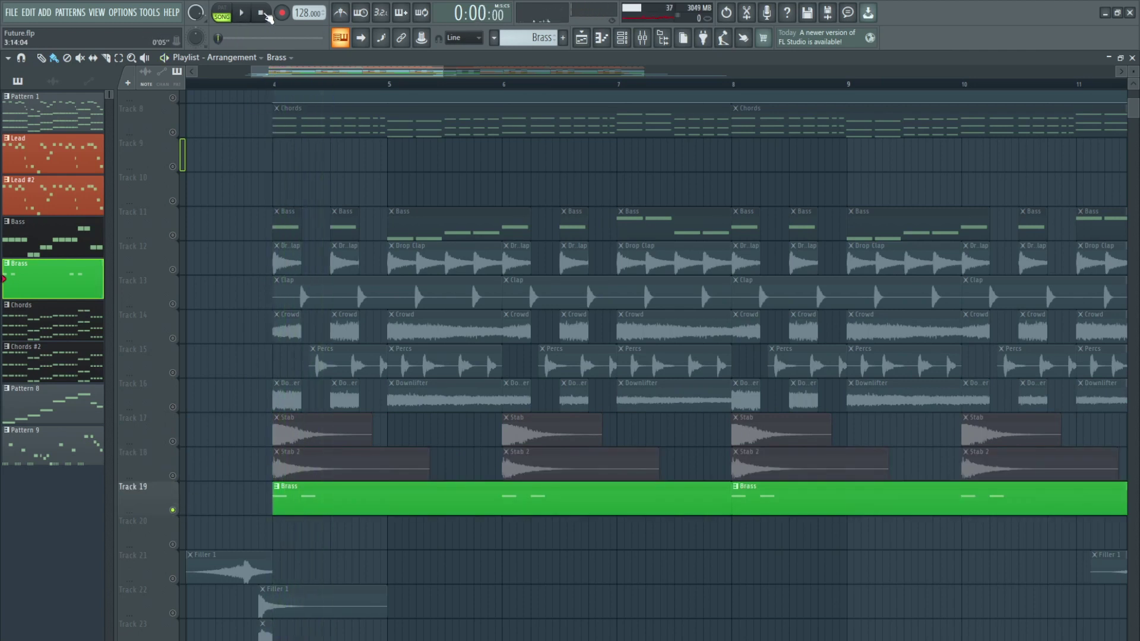
Step: Unmute both kick tracks (Tracks 2 and 3) and the percussion, stab and brass tracks (Tracks 12 to 19)
scroll(314, 393, "down", 5)
scroll(364, 84, "down", 3)
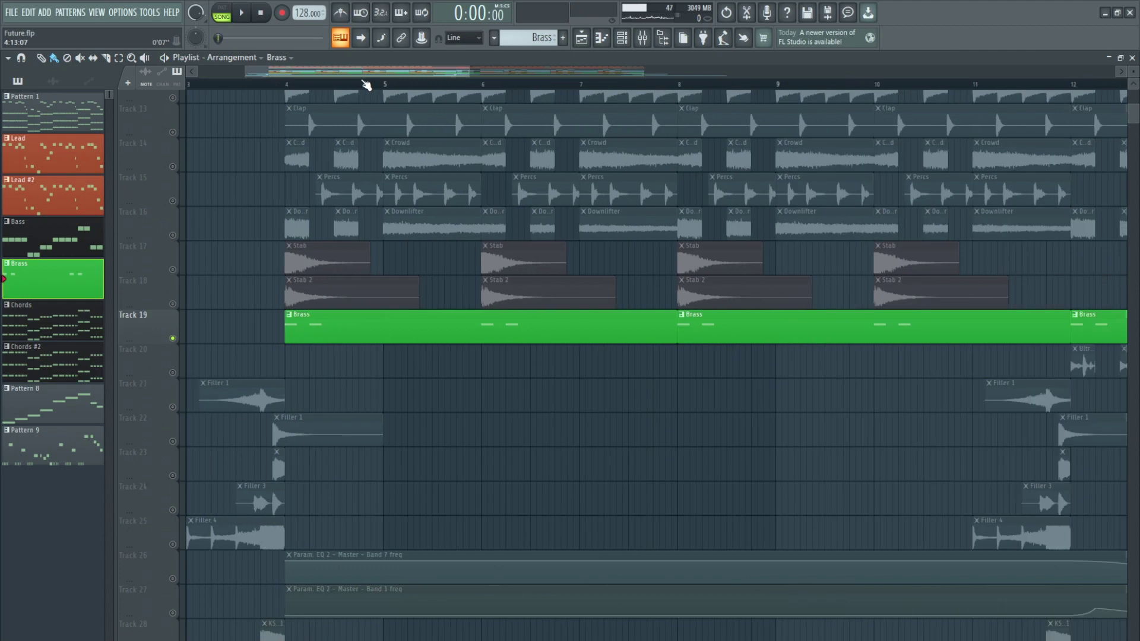
scroll(333, 220, "up", 10)
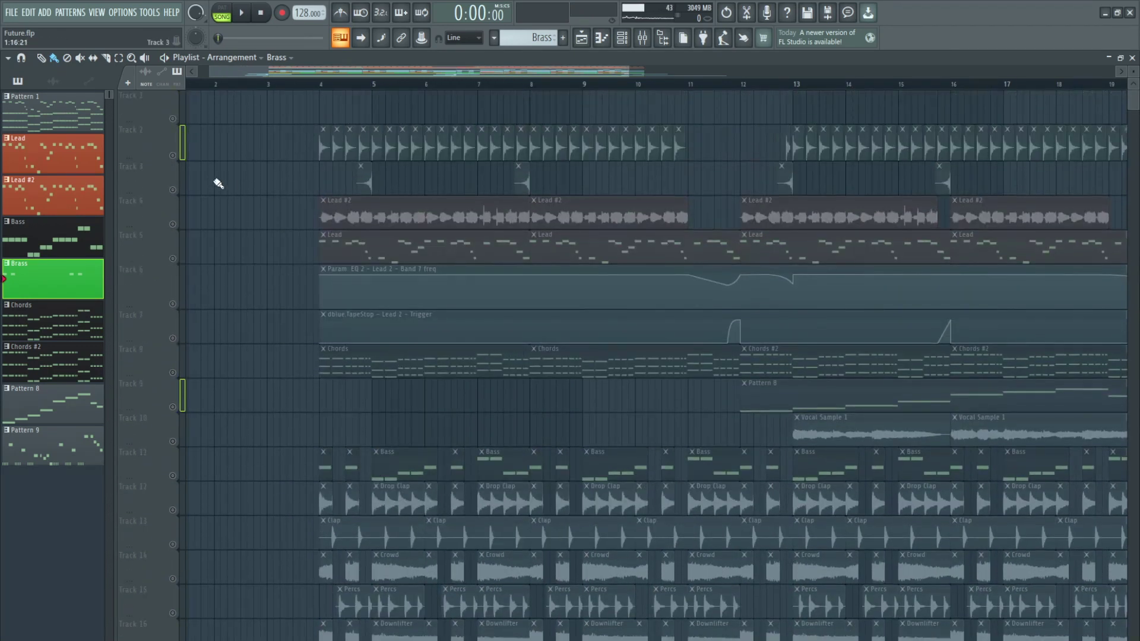
left_click(173, 190)
scroll(249, 380, "down", 2)
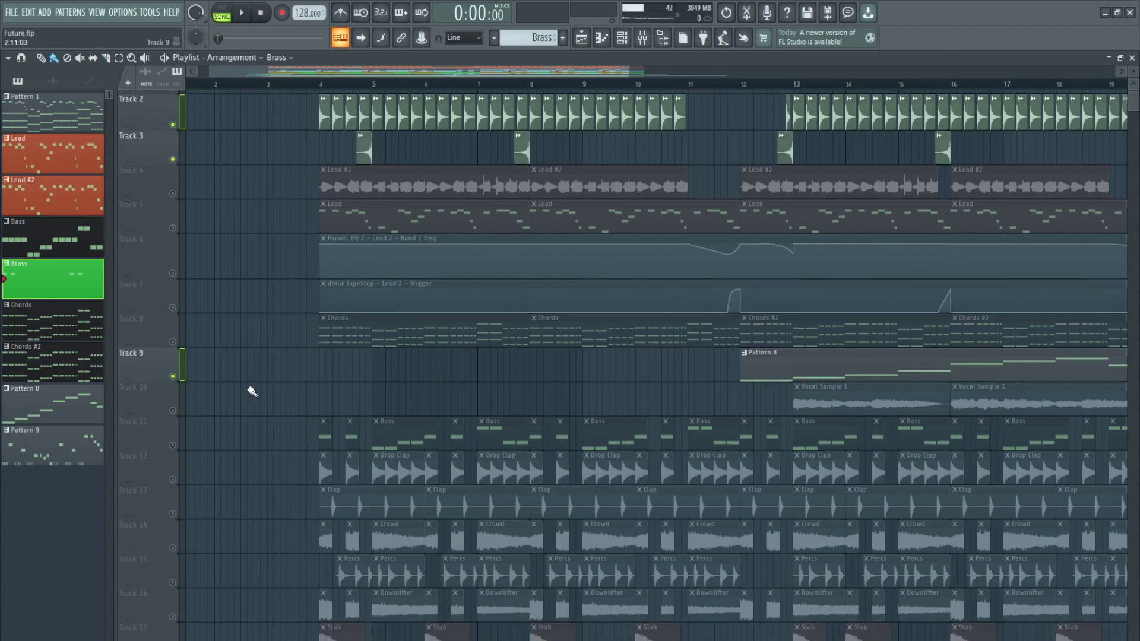
left_click(173, 442)
scroll(421, 359, "up", 2)
Step: Play the unmuted kick, percussion, stab and brass tracks together through bar 10, and reset playback to the song start
key("space")
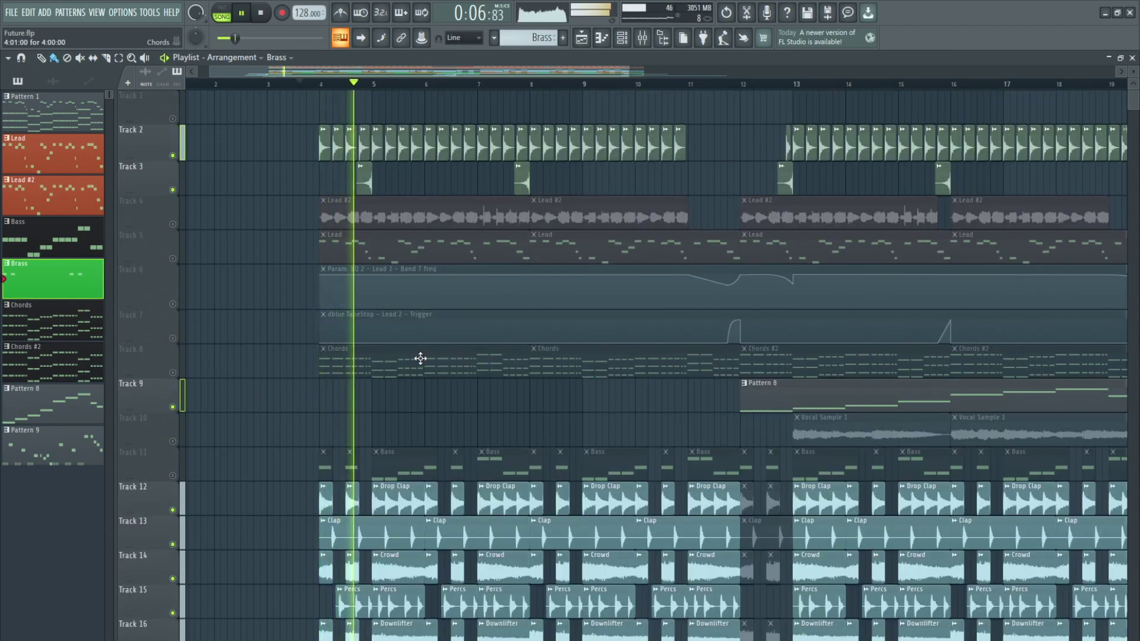
scroll(402, 413, "down", 1)
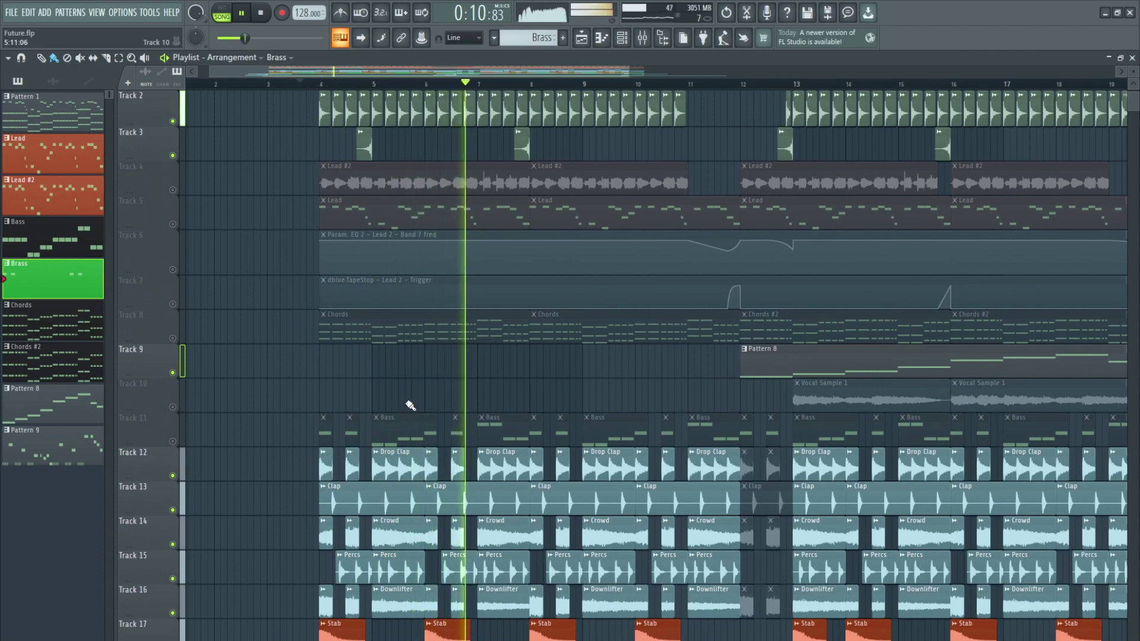
scroll(413, 404, "up", 1)
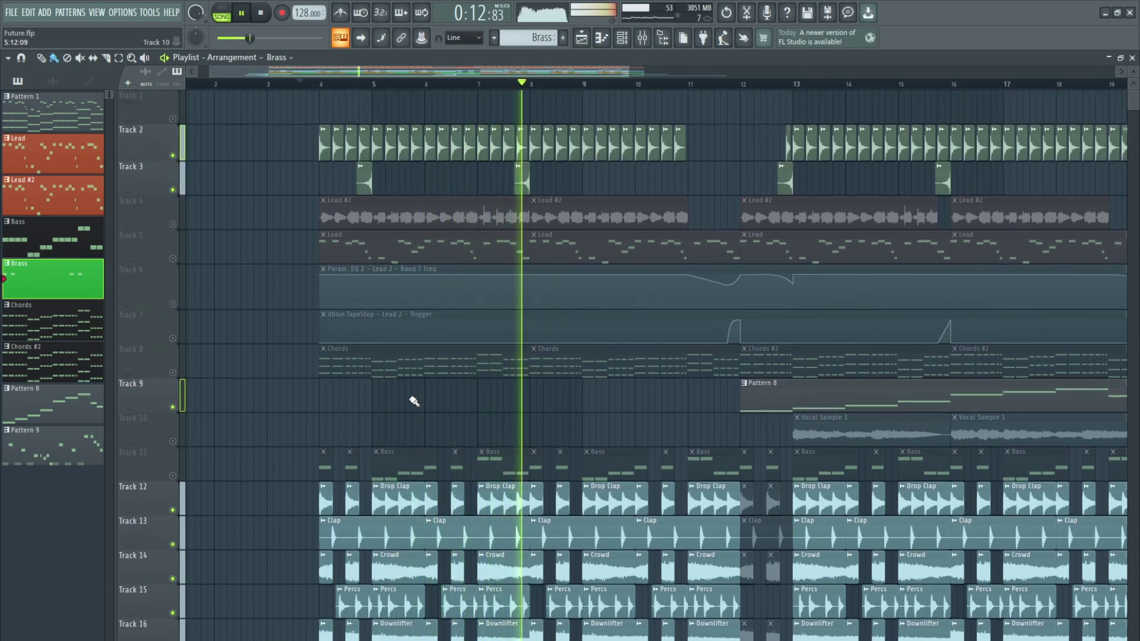
scroll(423, 404, "down", 1)
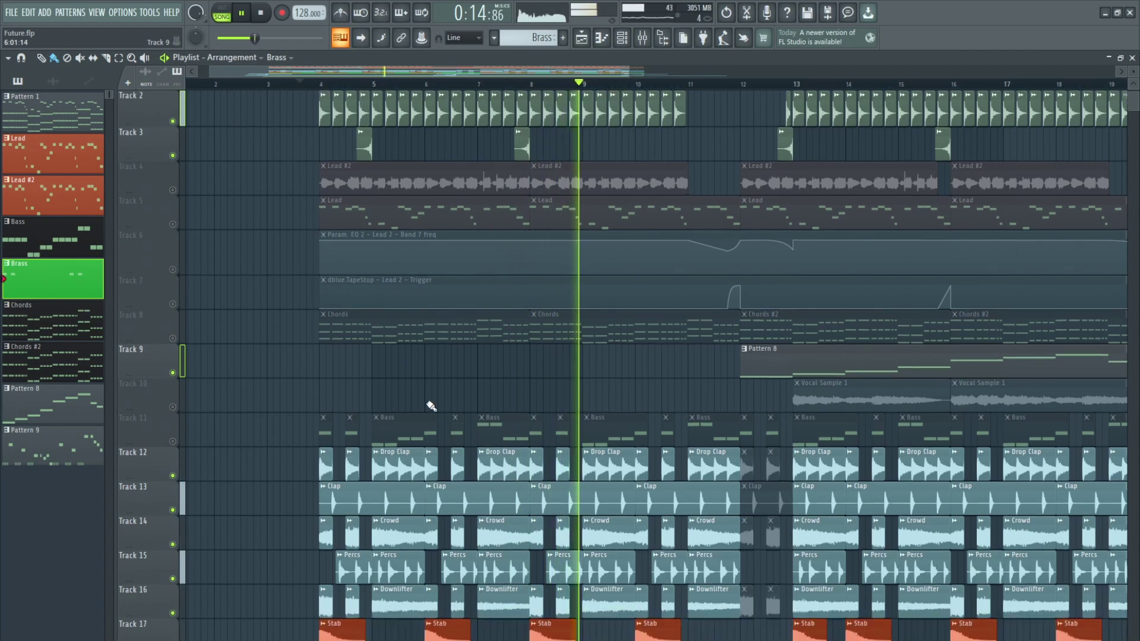
scroll(431, 407, "down", 2)
scroll(434, 402, "up", 2)
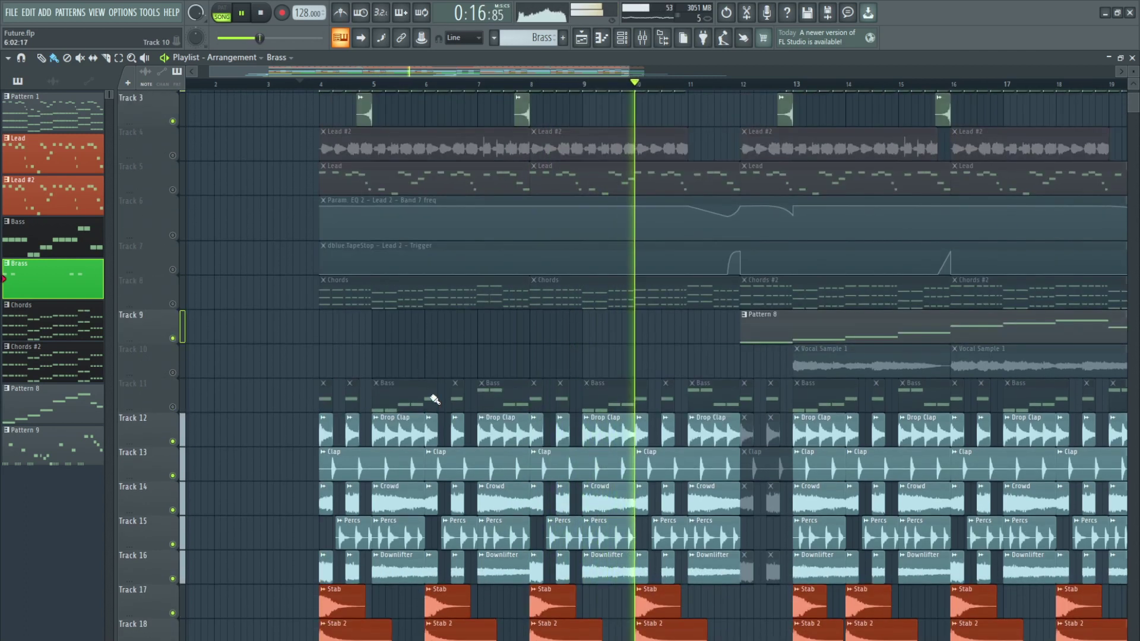
scroll(434, 399, "up", 1)
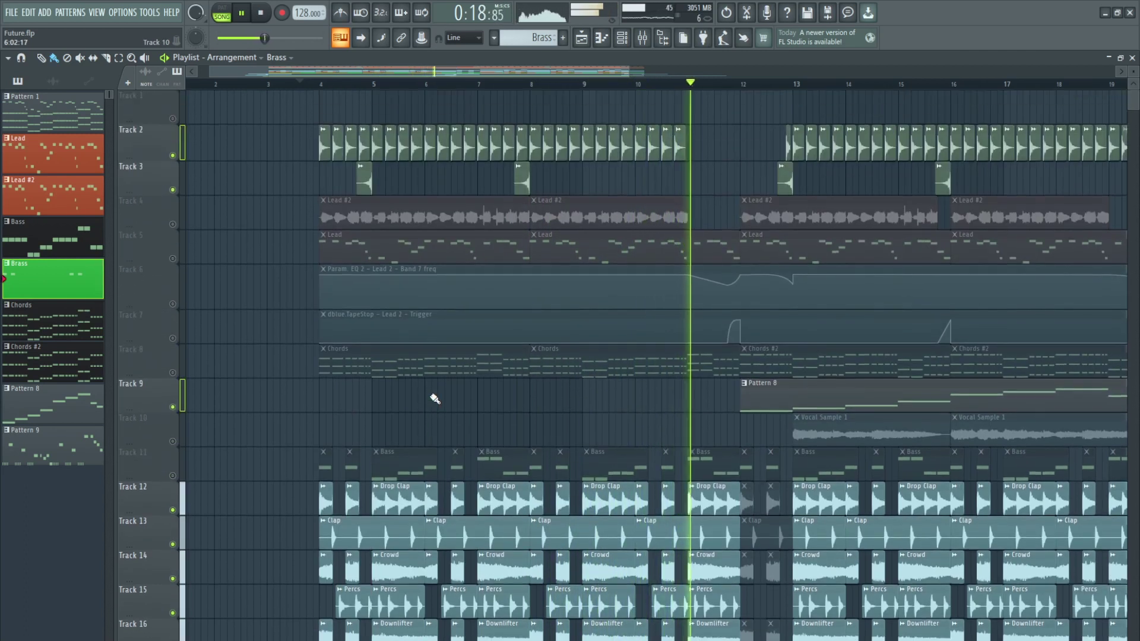
key("space")
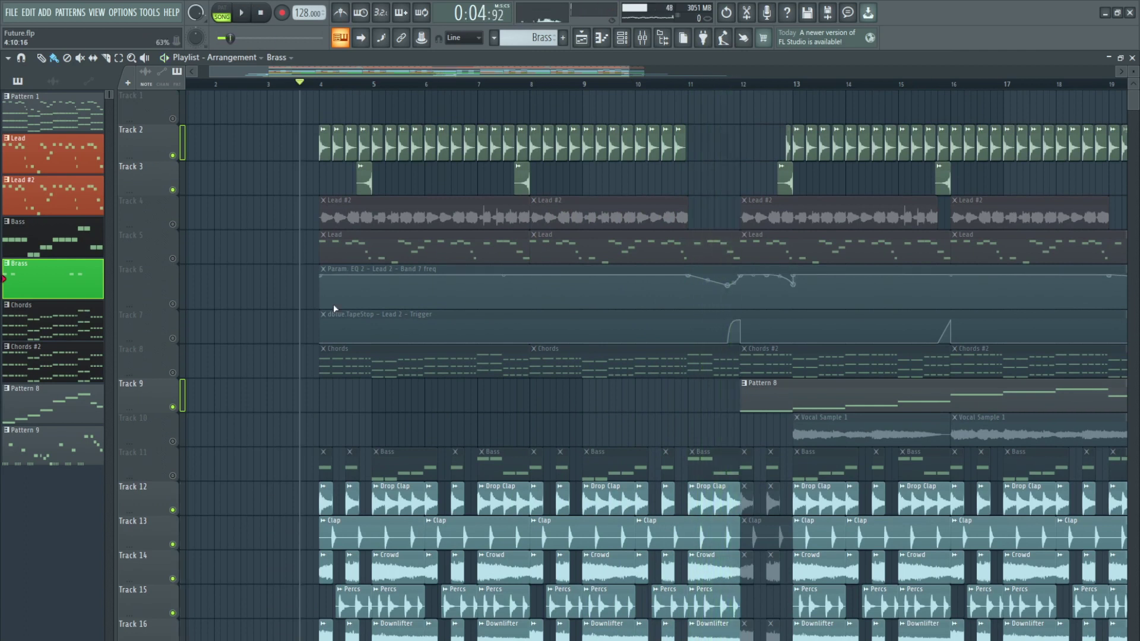
left_click(261, 13)
Step: Isolate the filler tracks (Tracks 21 to 25) together with Track 28, and play the fill leading into bar 4
scroll(394, 383, "down", 8)
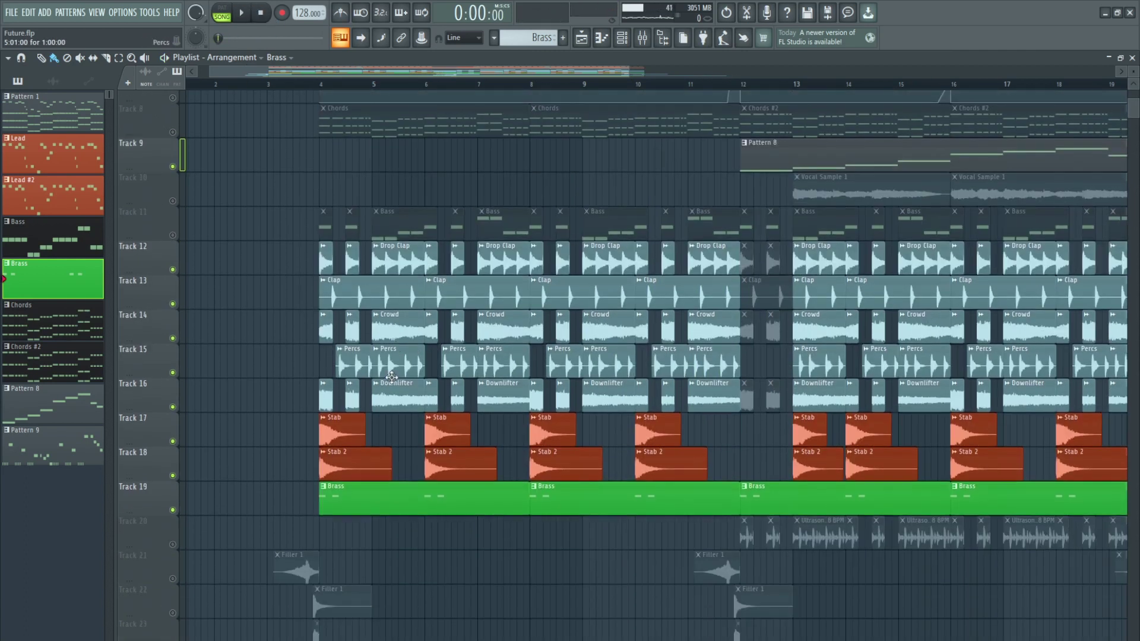
scroll(388, 411, "down", 3)
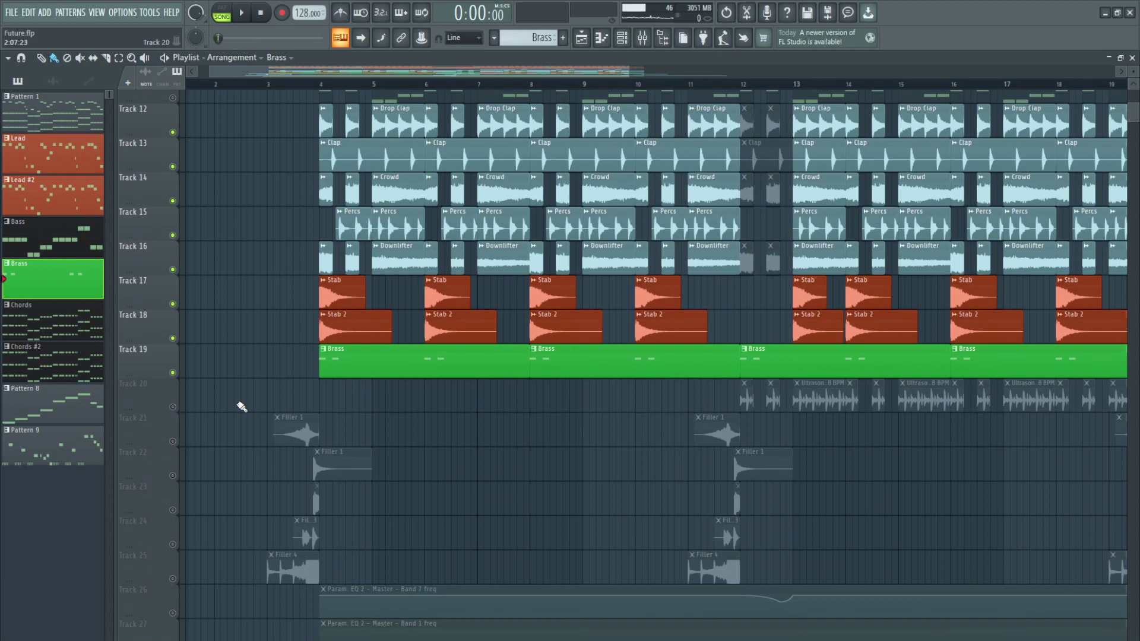
right_click(173, 441)
left_click(173, 475)
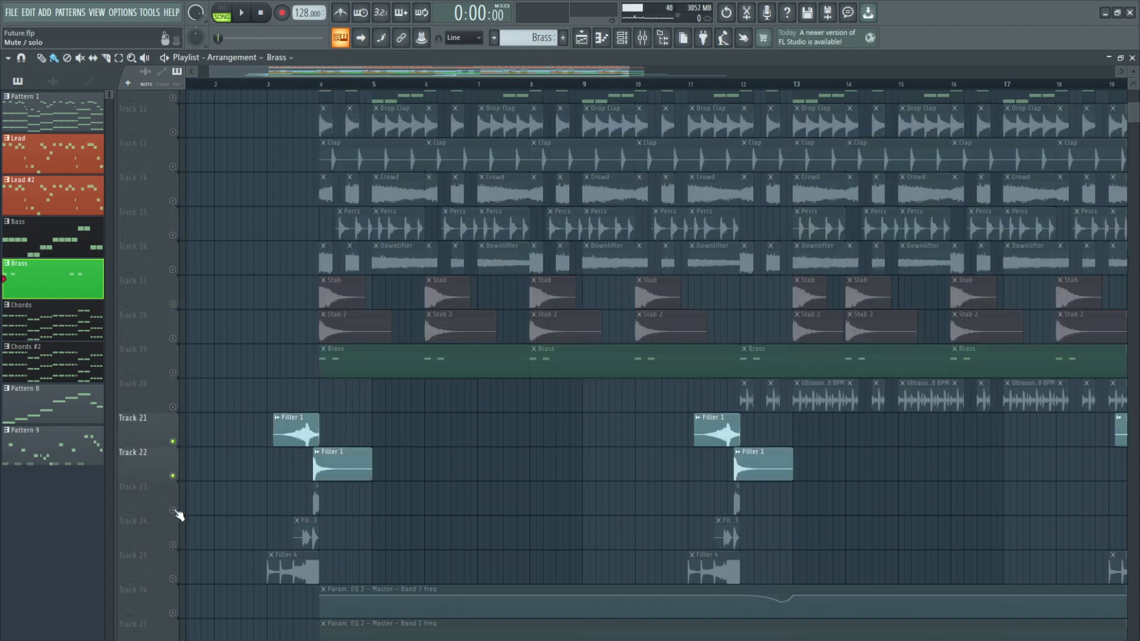
left_click_drag(172, 510, 173, 639)
key("space")
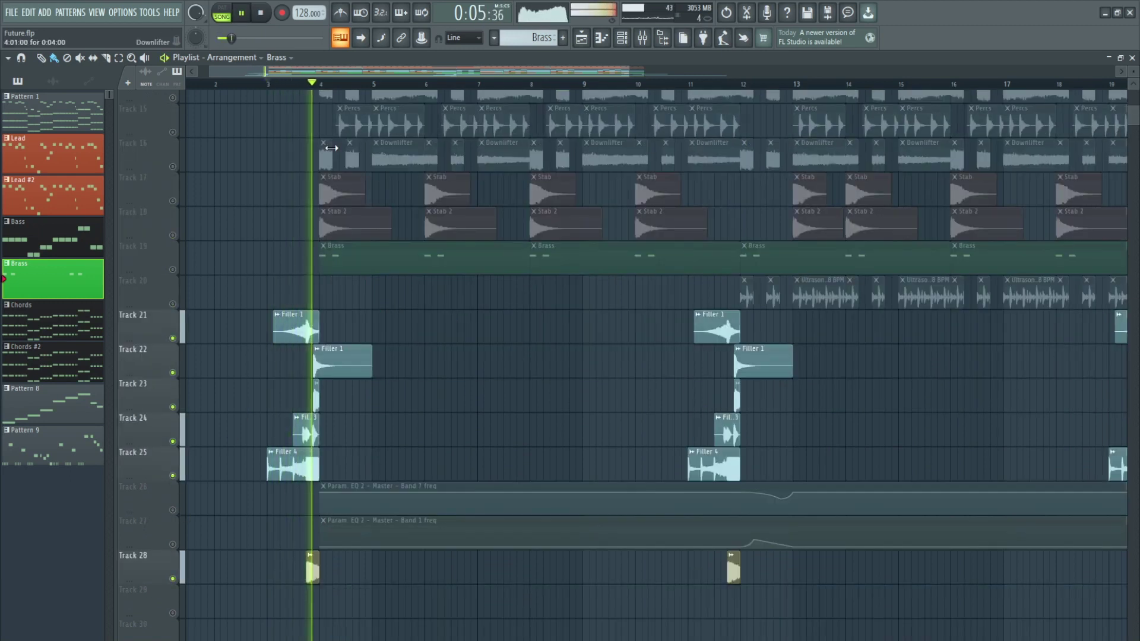
Step: Stop the filler playback and unmute all the playlist tracks
key("space")
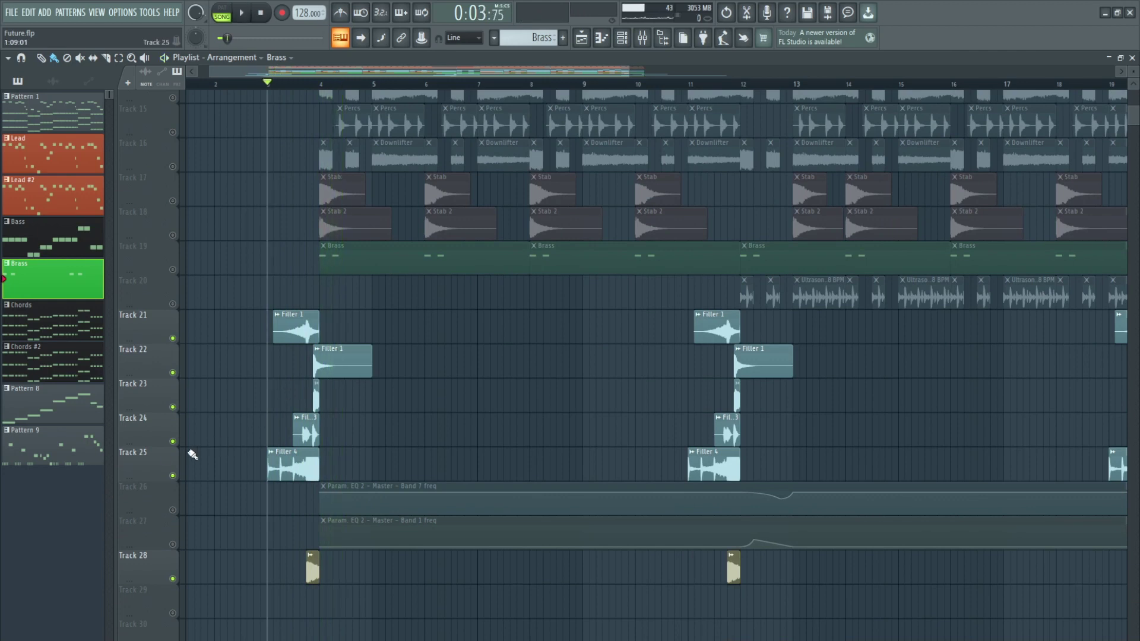
right_click(173, 442)
scroll(420, 451, "up", 8)
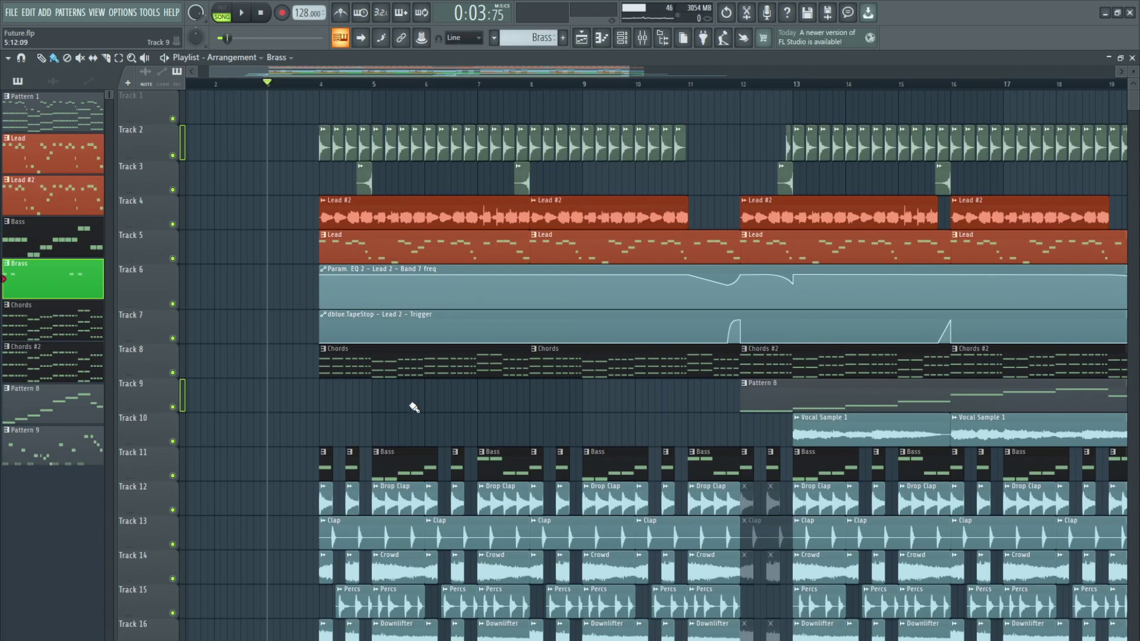
Step: Open the Chords pattern from Track 8 in the piano roll, play it into bar 4, and close the piano roll
double_click(394, 374)
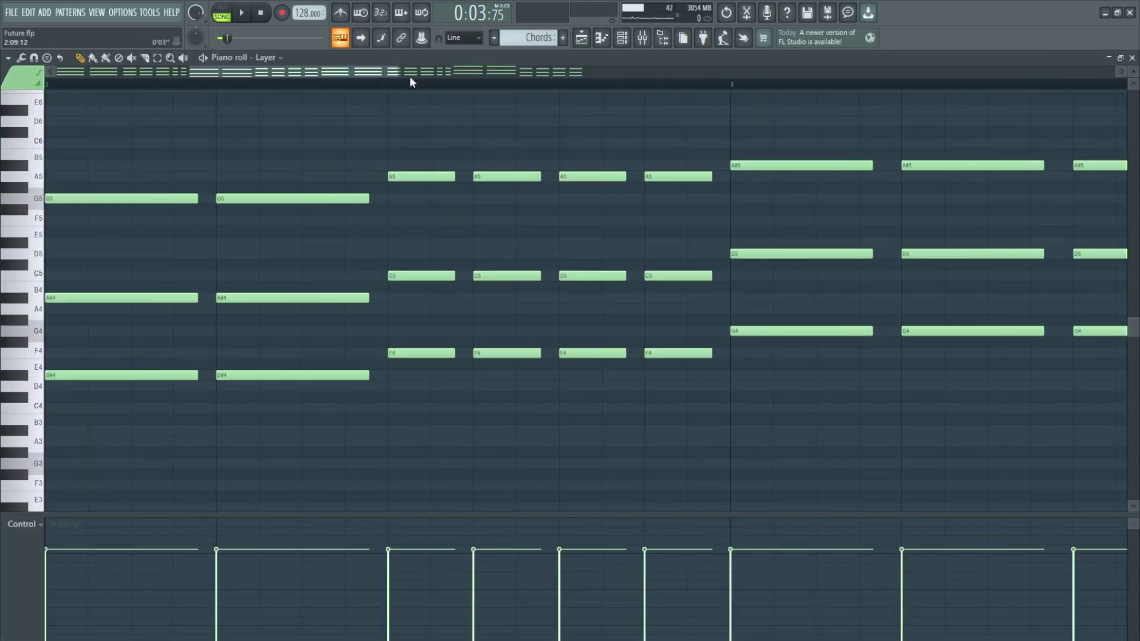
scroll(421, 89, "down", 5)
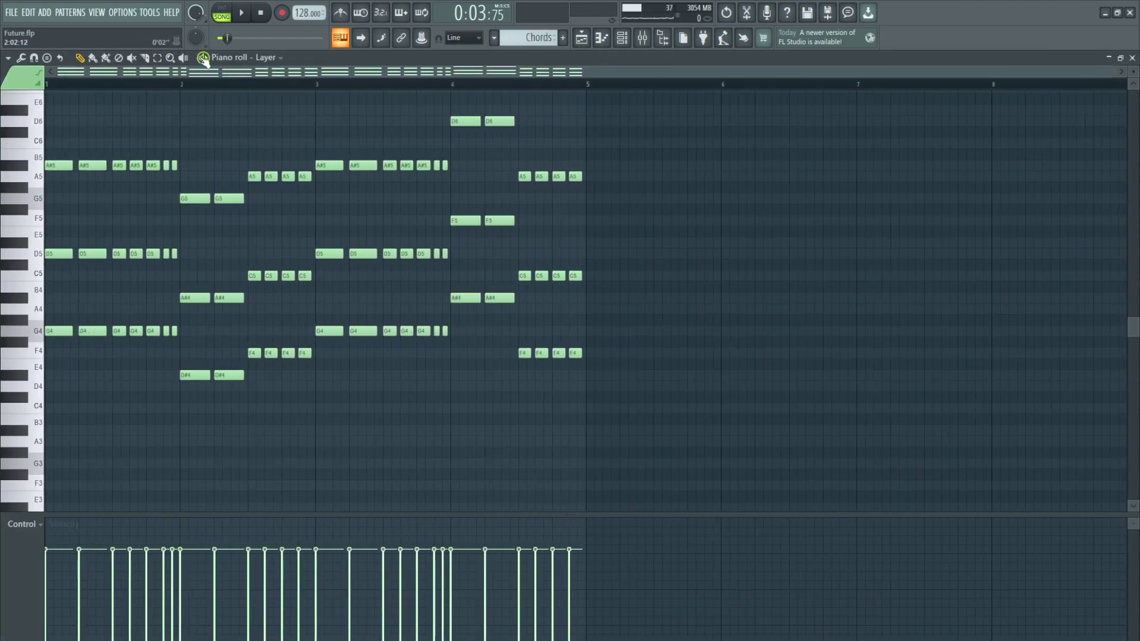
key("space")
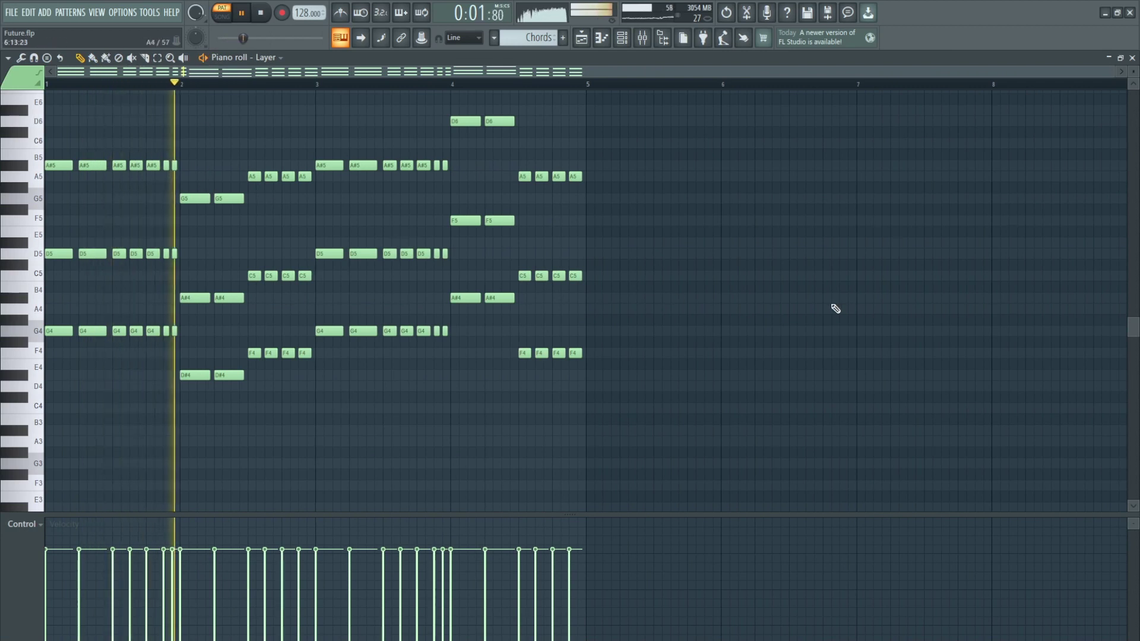
scroll(790, 319, "up", 1)
scroll(780, 313, "up", 1)
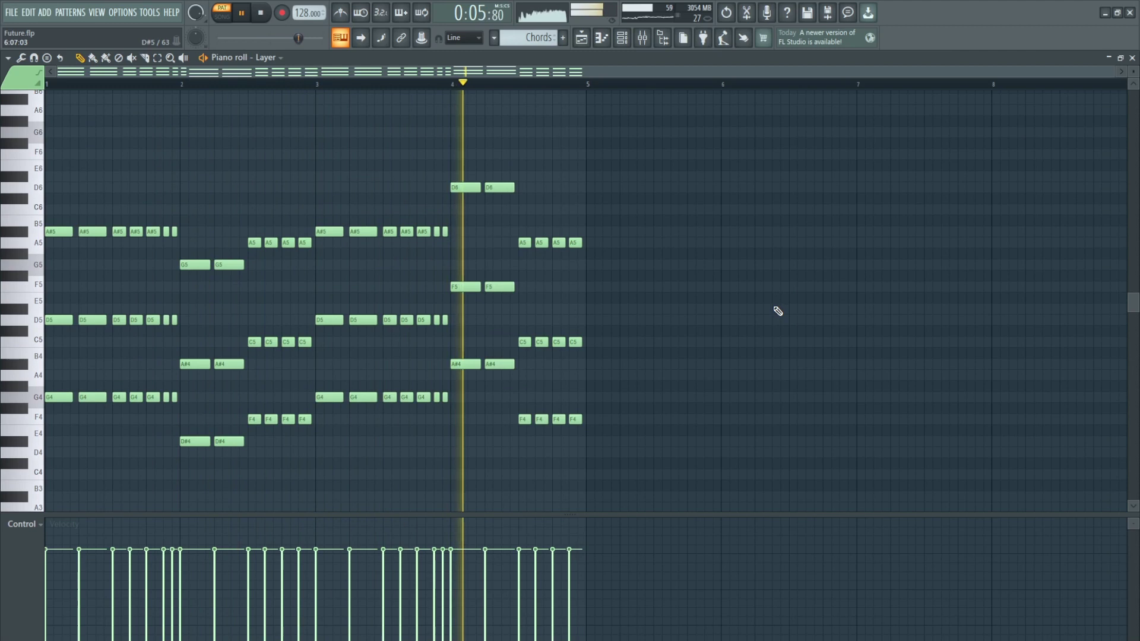
key("space")
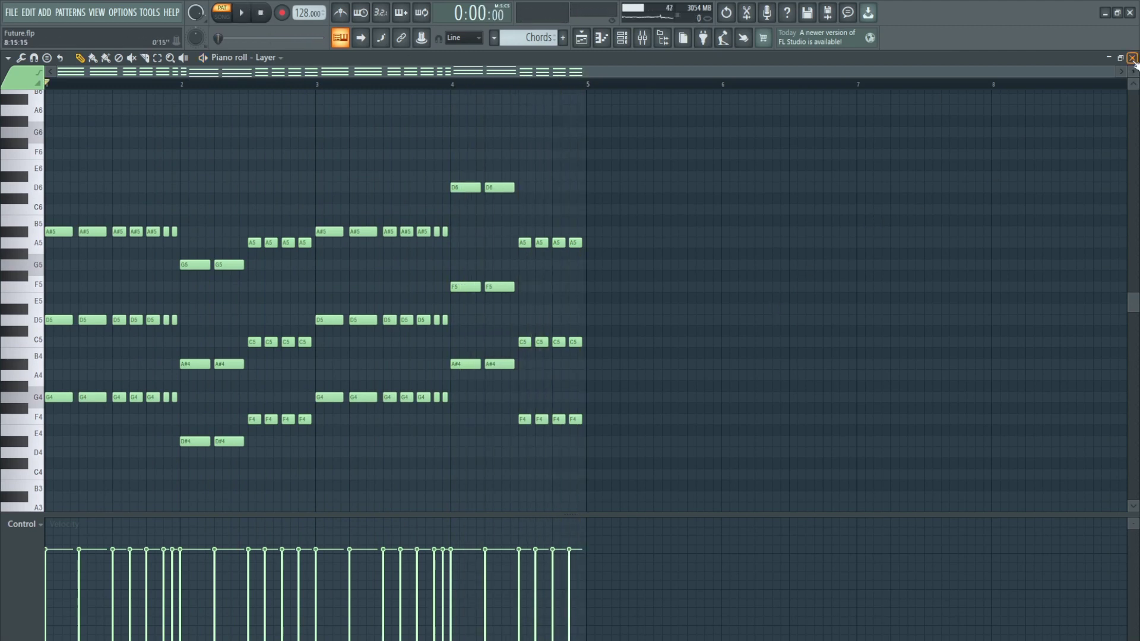
left_click(1132, 58)
Step: Examine the channel rack for the channels used by the Chords pattern, and hide the rack
left_click(622, 37)
scroll(706, 311, "down", 4)
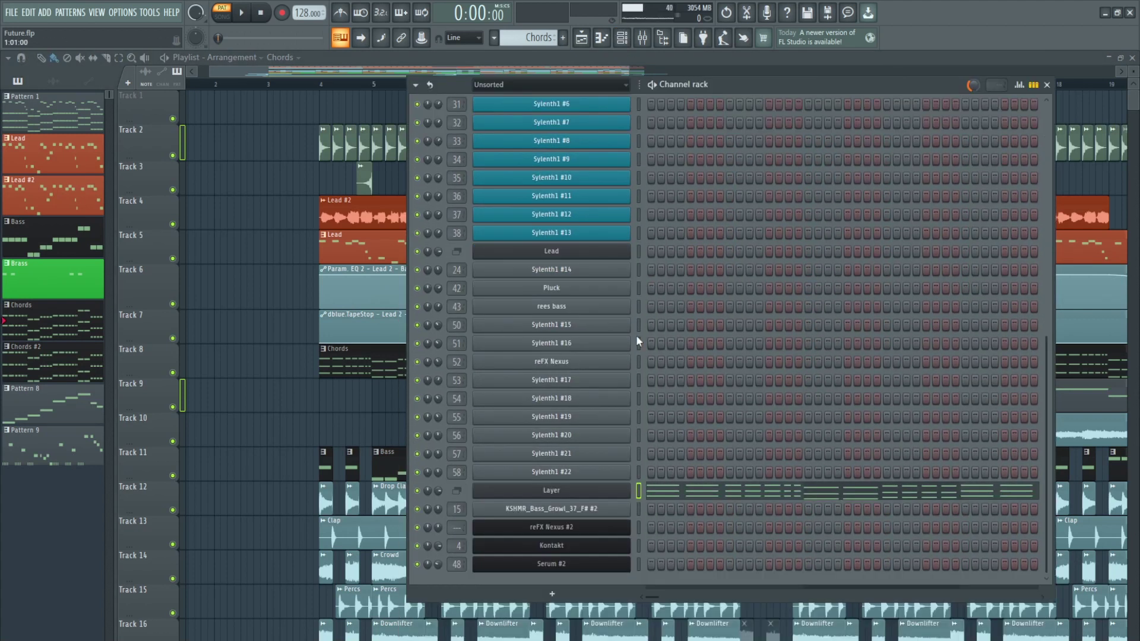
key("F6")
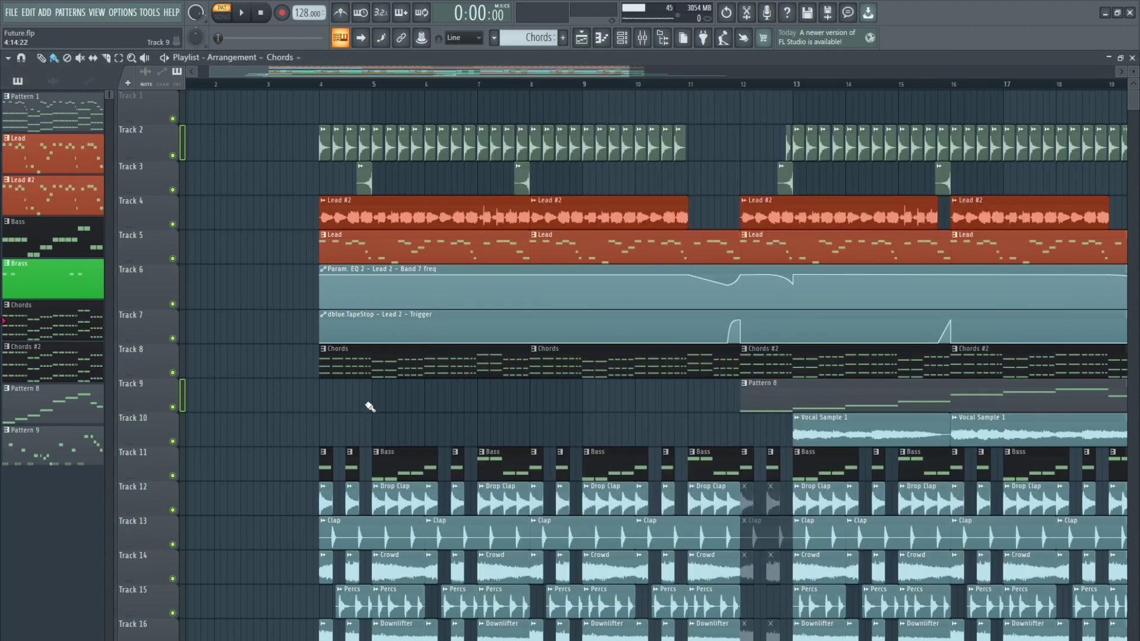
Step: Select the Lead pattern, view its notes in the piano roll while it plays into bar 4, and close the piano roll
left_click(53, 153)
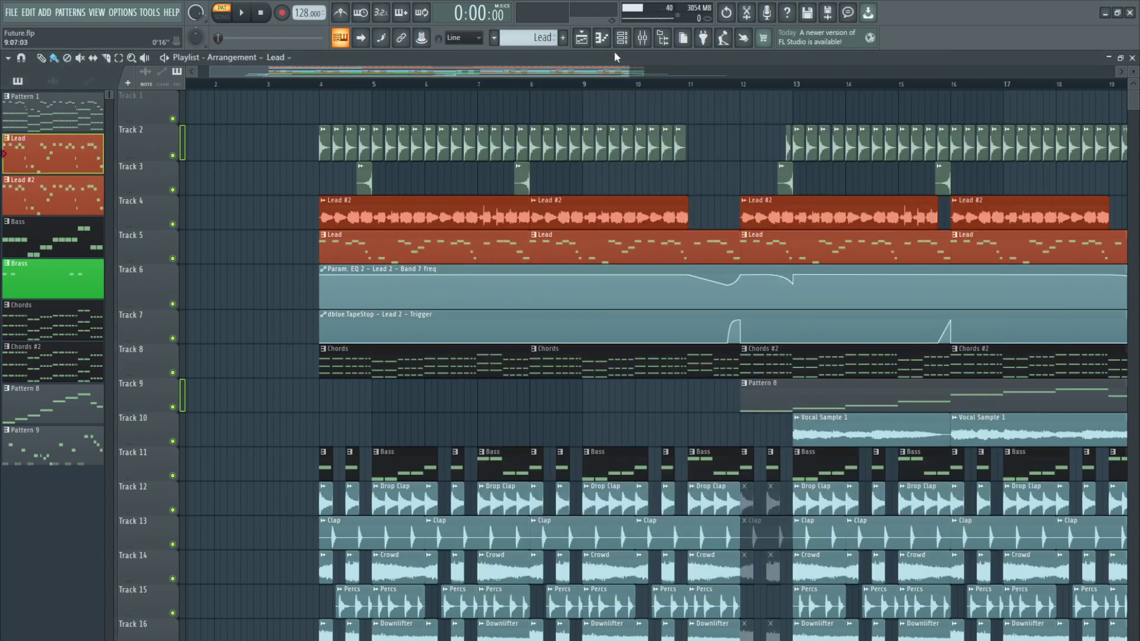
left_click(622, 38)
scroll(689, 120, "up", 3)
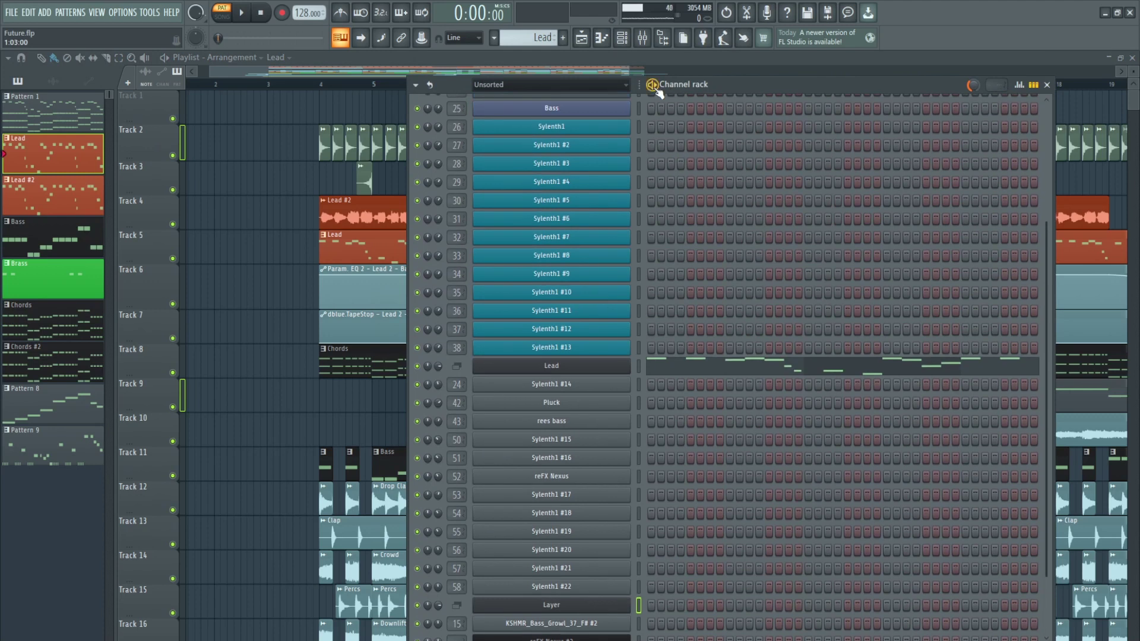
key("space")
left_click(720, 370)
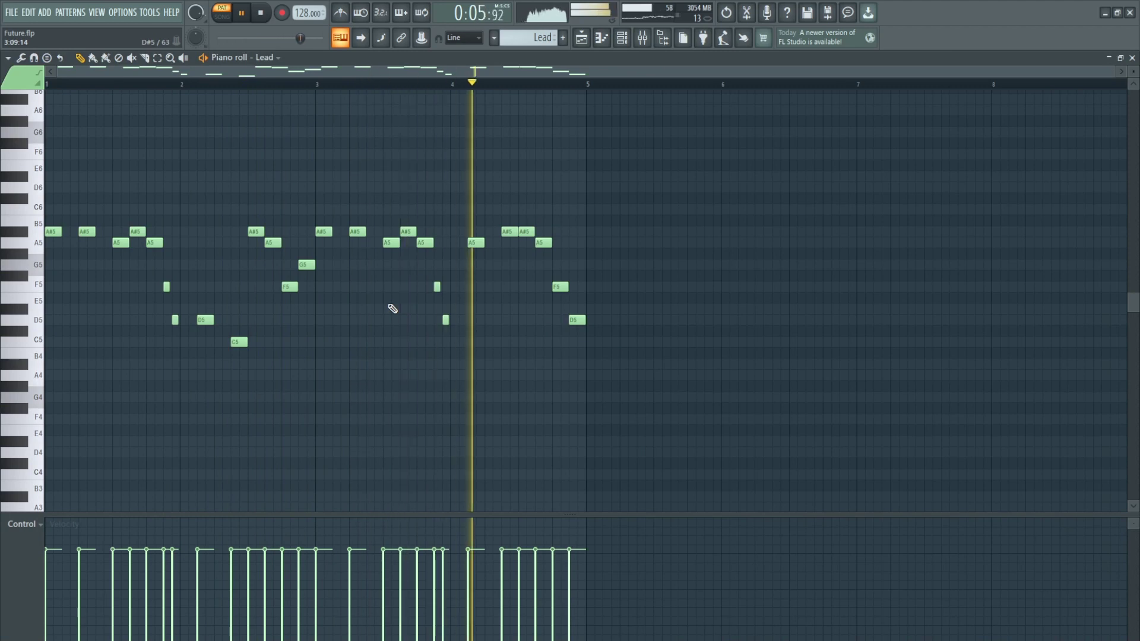
key("space")
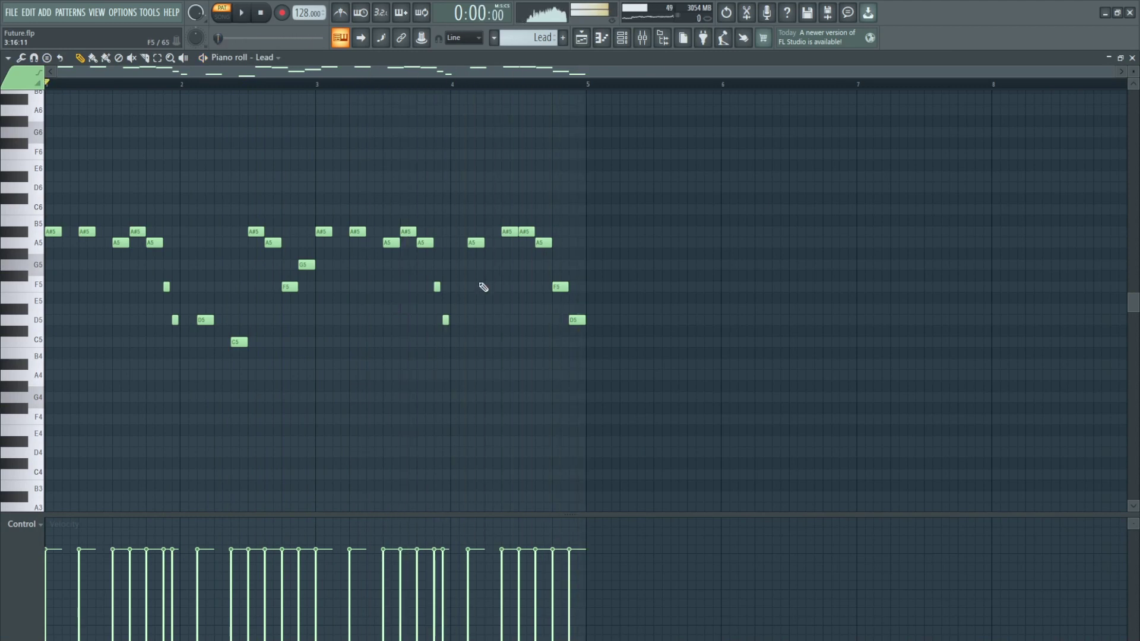
left_click(1133, 57)
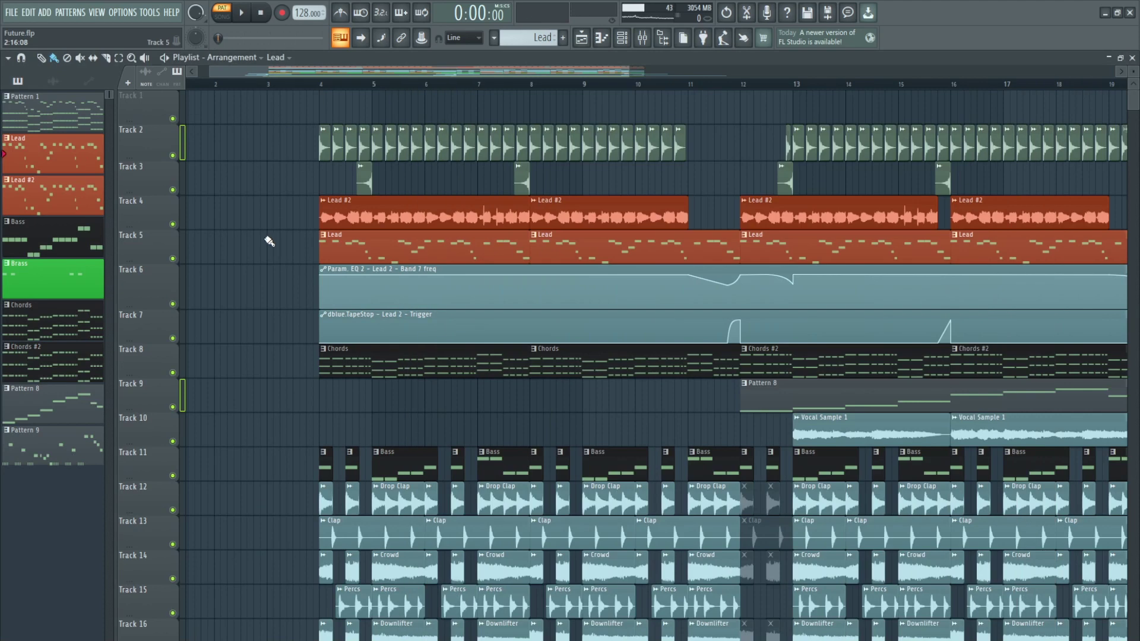
Step: Solo the Lead track (Track 5) briefly, switch the solo to Lead #2 (Track 4), and audition it from bar 4
right_click(173, 259)
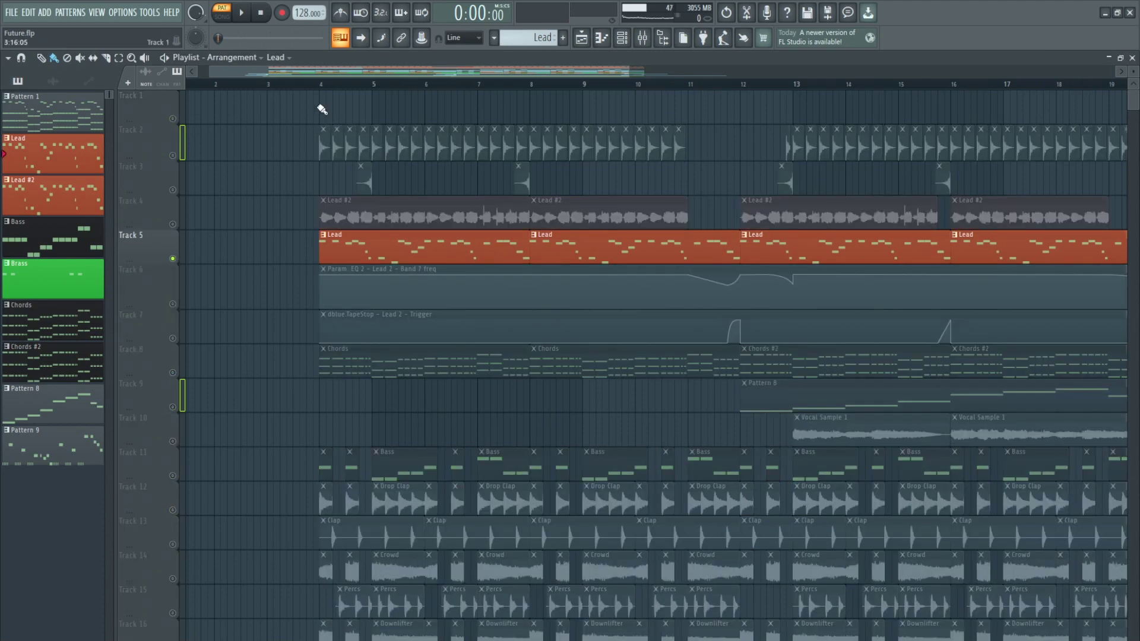
scroll(351, 89, "up", 3)
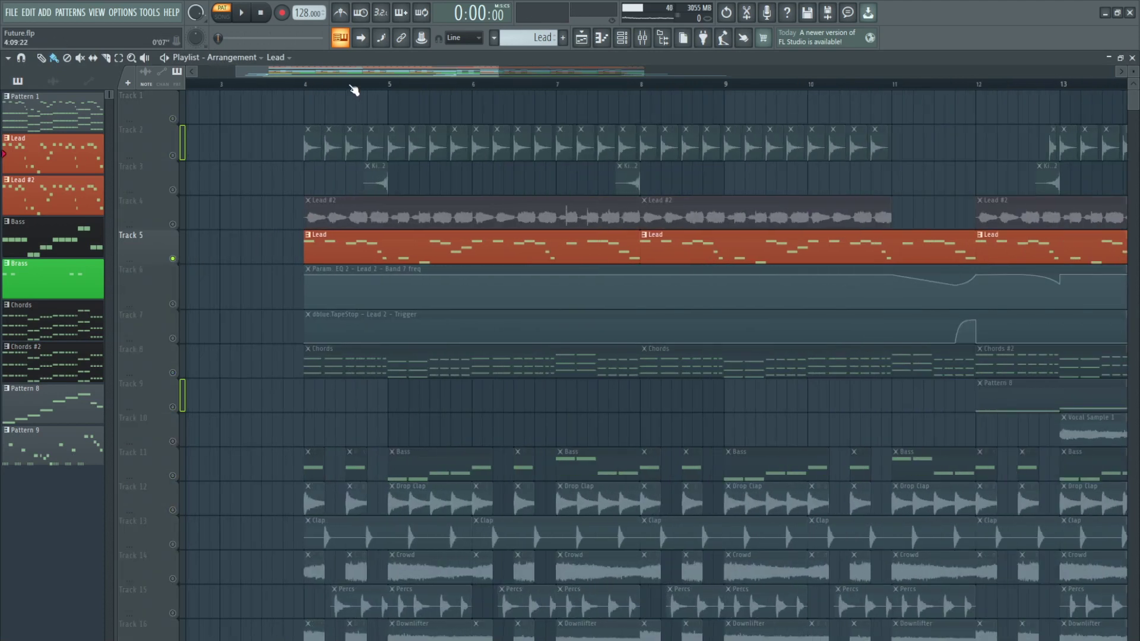
right_click(173, 224)
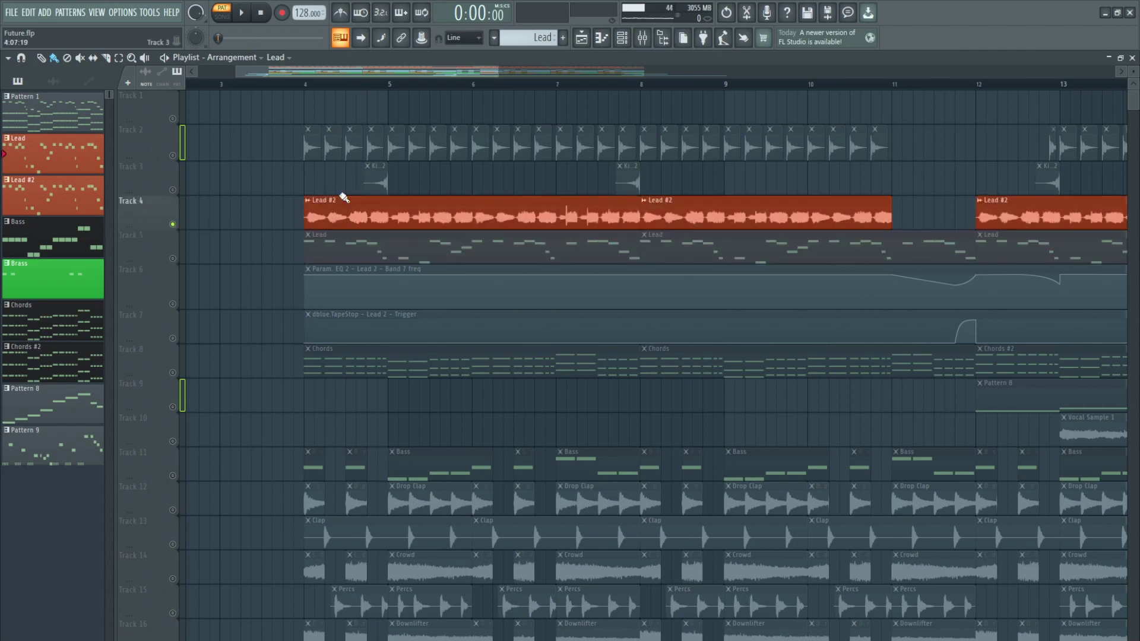
key("l")
key("space")
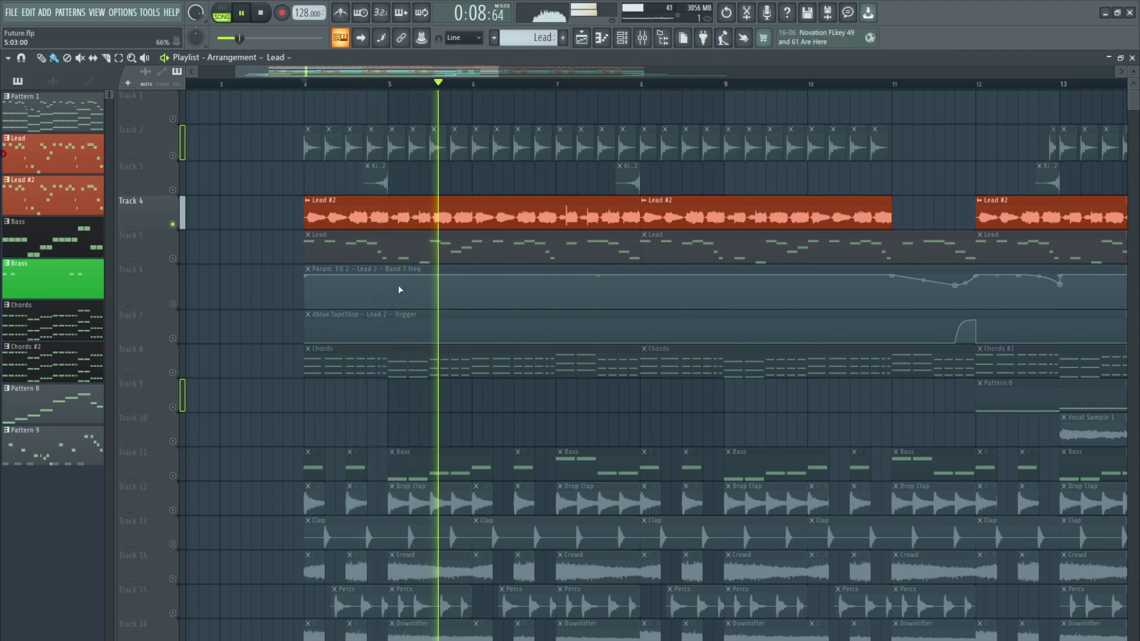
key("space")
Step: Unmute the Lead track (Track 5) and play both lead tracks together from bar 4 into bar 7
left_click(173, 259)
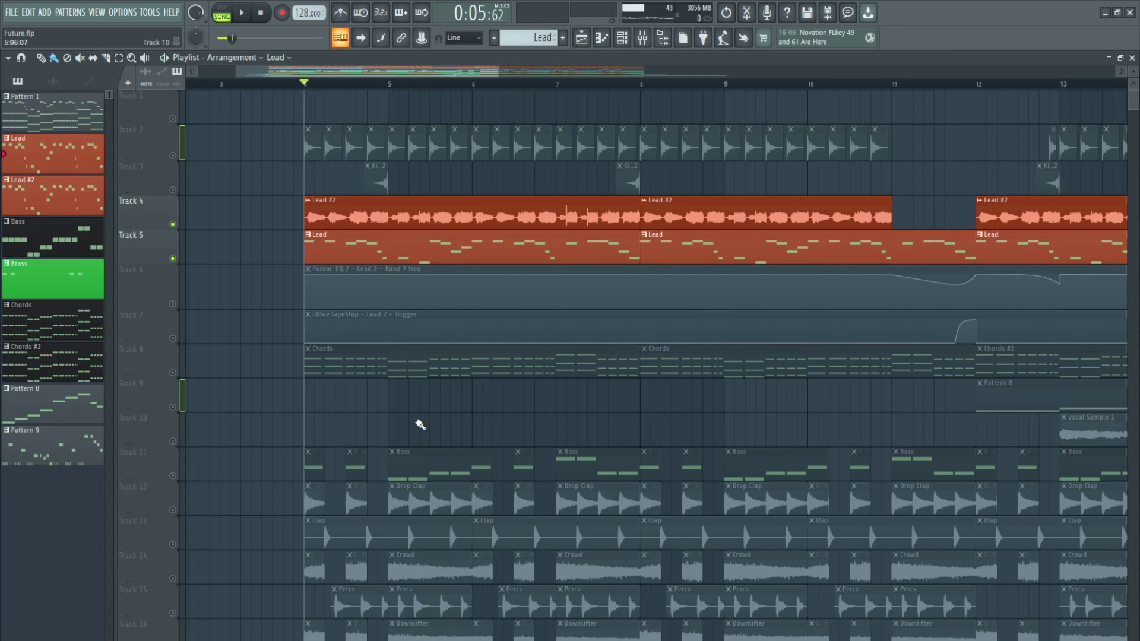
key("space")
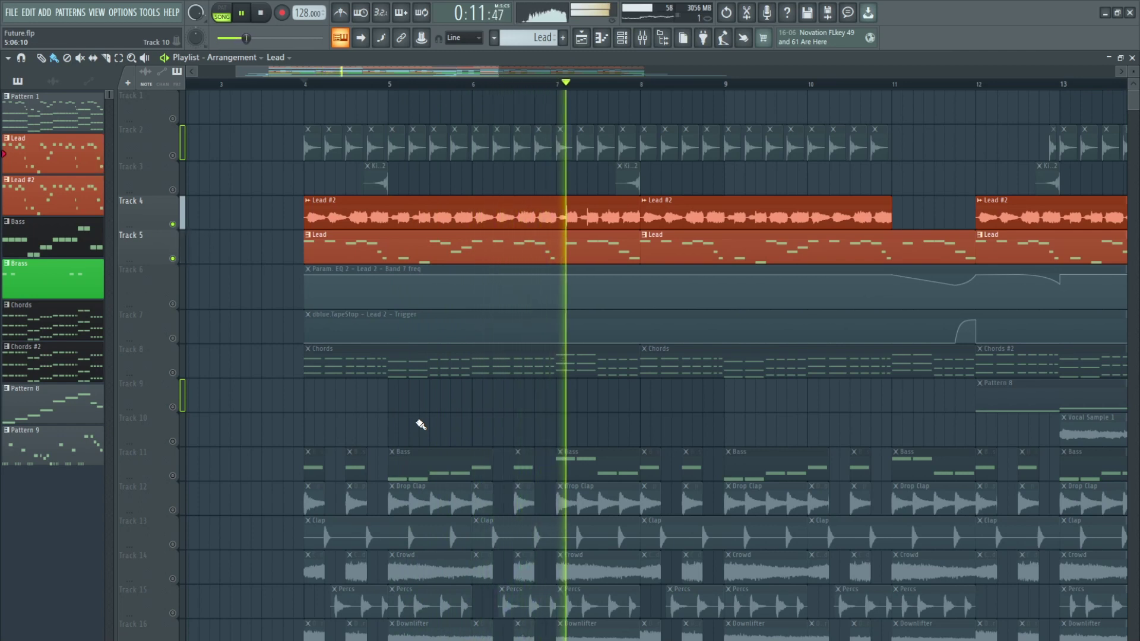
key("space")
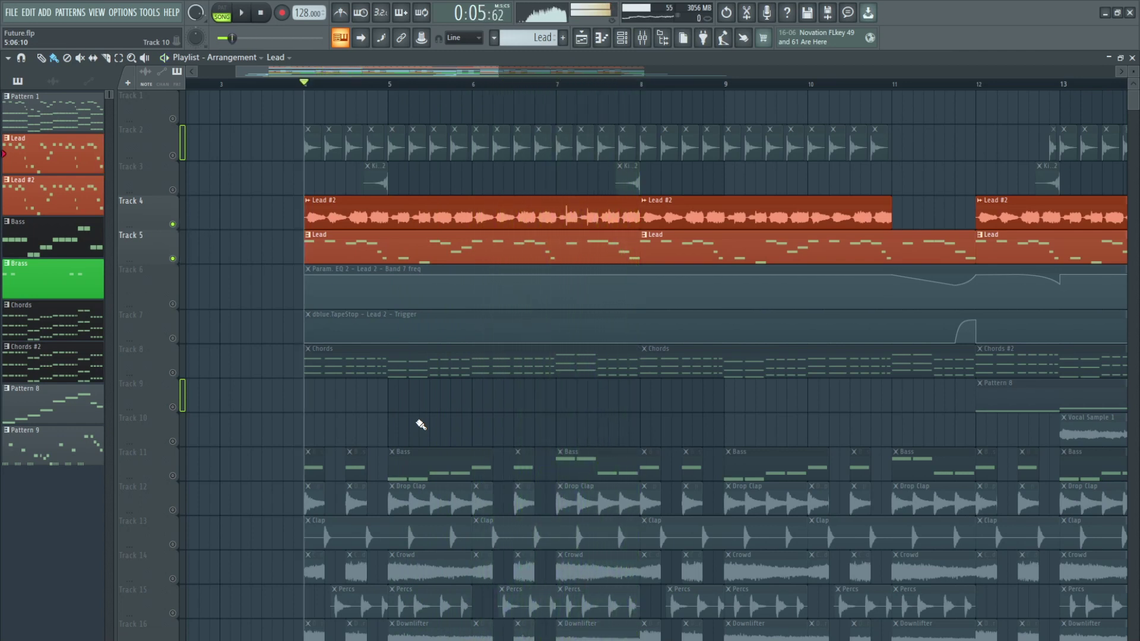
Step: Unmute the Bass track (Track 11), open the Bass pattern in the piano roll, and start playing it in pattern mode
scroll(383, 438, "down", 3)
left_click(174, 373)
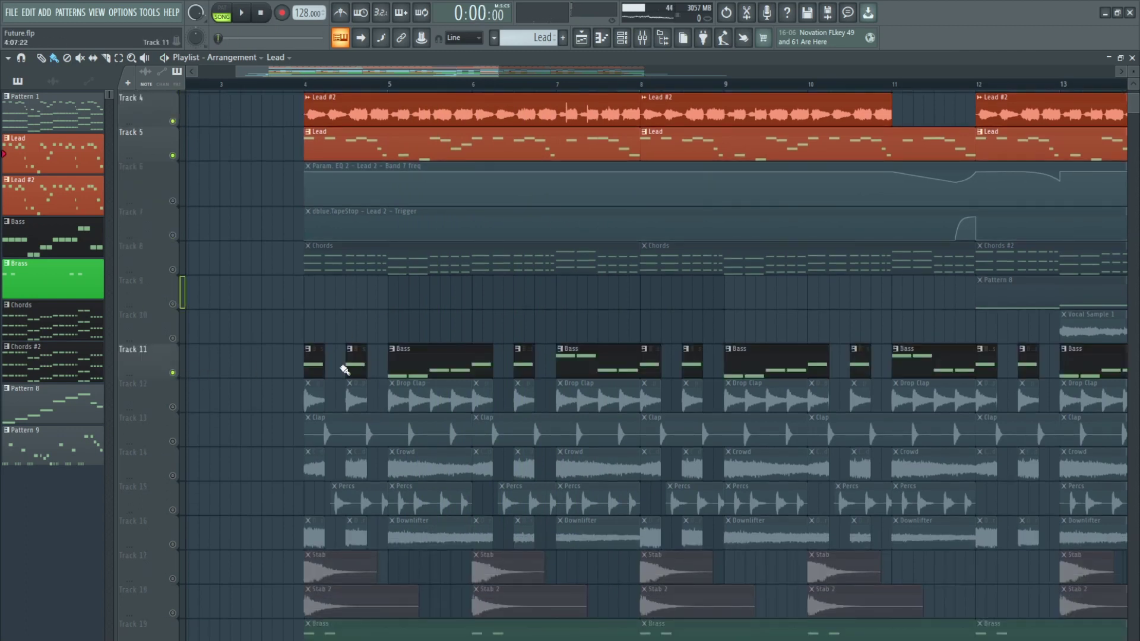
double_click(433, 364)
scroll(460, 98, "left", 2)
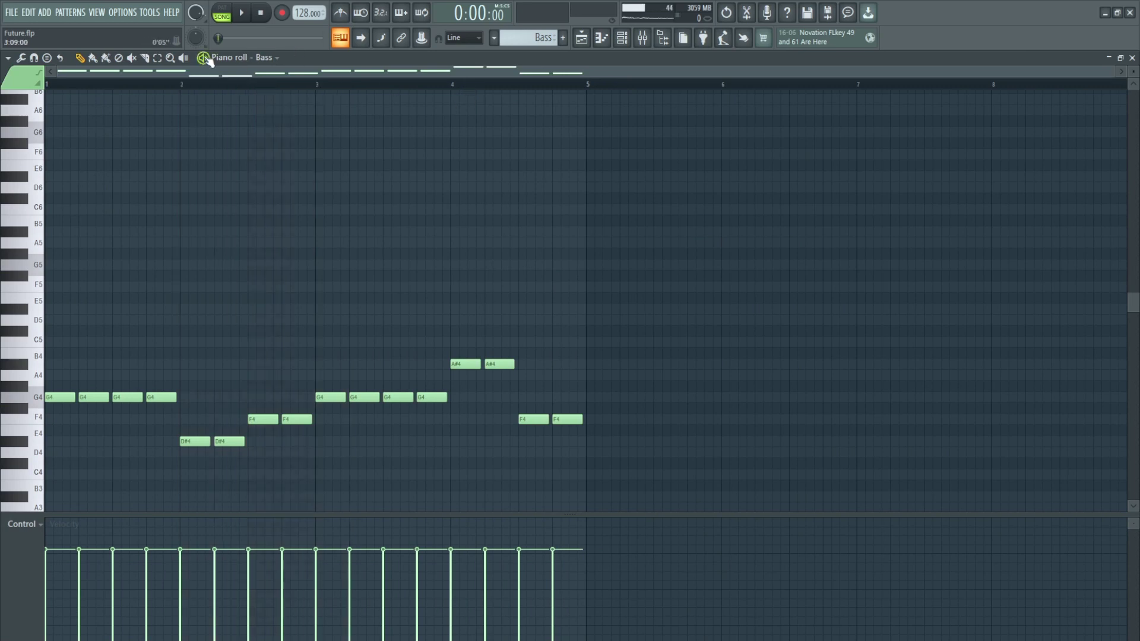
key("space")
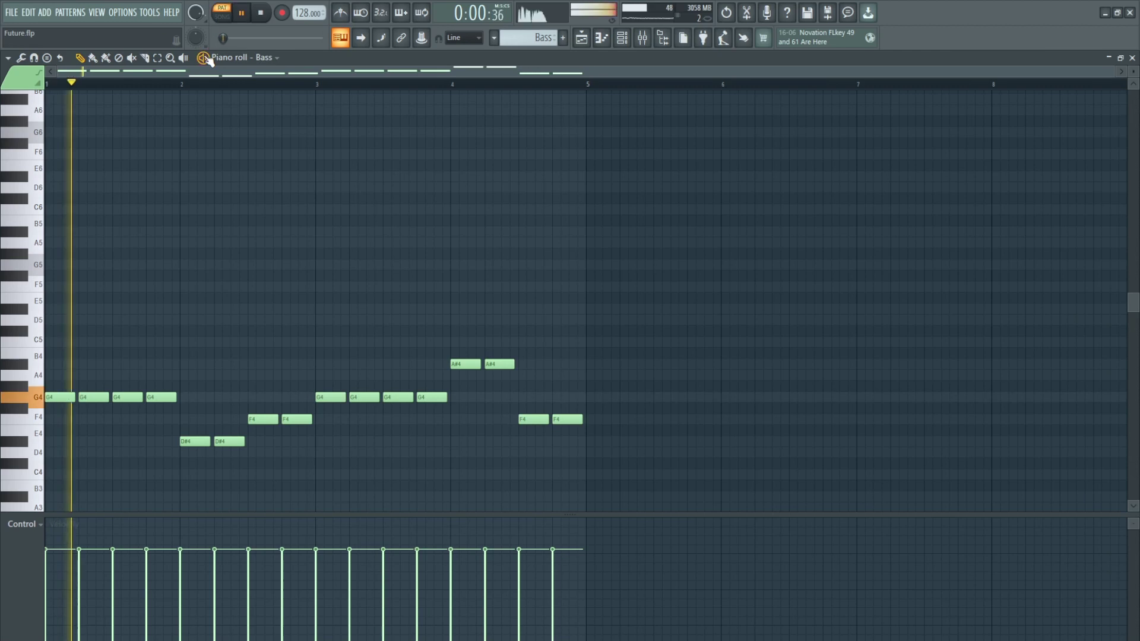
Step: Show the channel rack, move it aside to examine the channels used by the Bass pattern, and stop playback
left_click(621, 40)
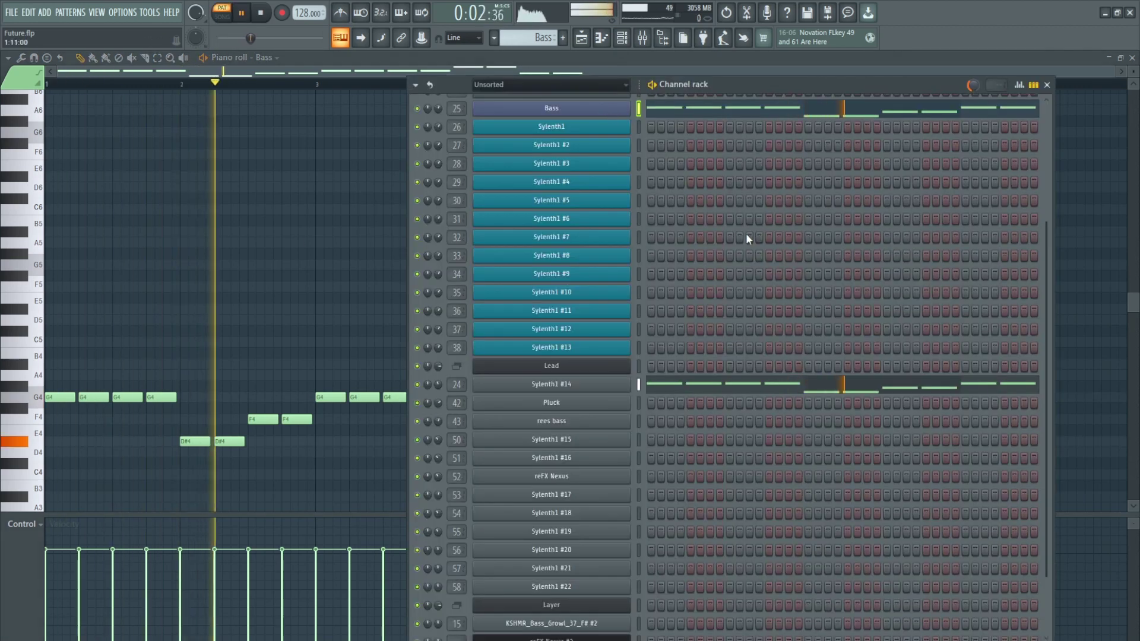
scroll(746, 233, "up", 3)
left_click_drag(725, 86, 801, 109)
key("space")
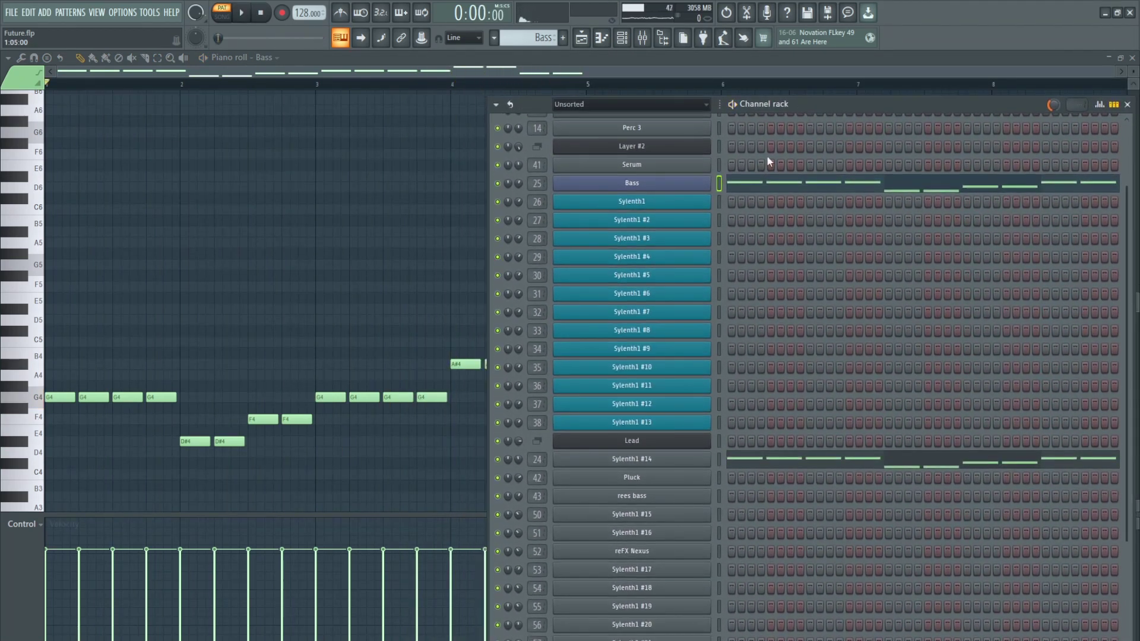
Step: Inspect the BooBass and Sylenth1 #14 instruments used for the bass, and return to the playlist
left_click(657, 183)
left_click_drag(191, 284, 251, 226)
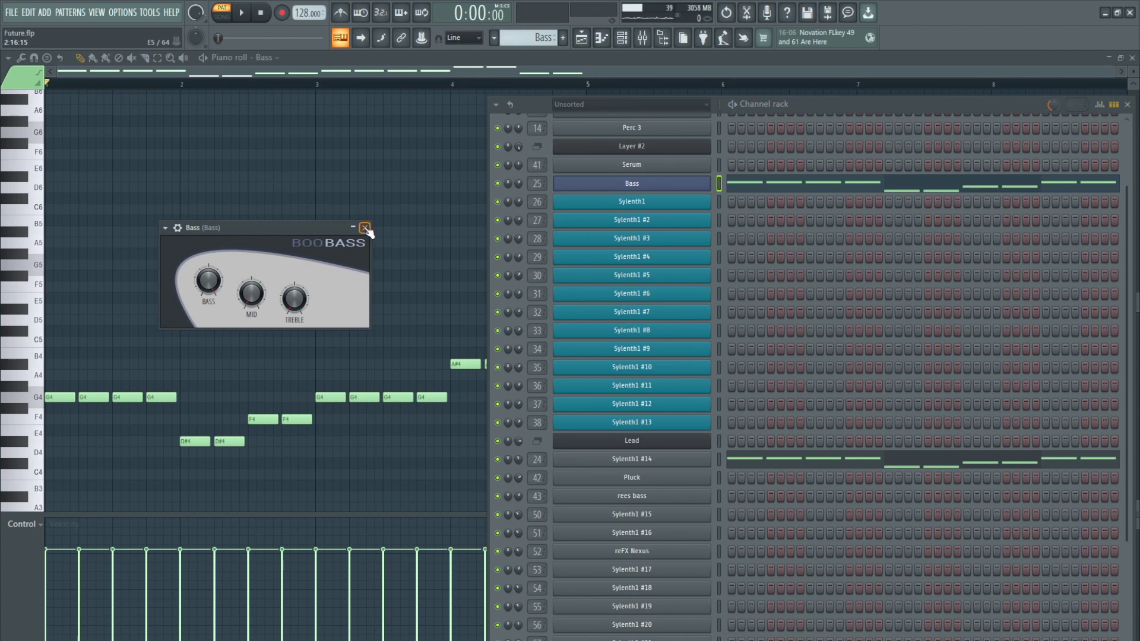
left_click(360, 226)
left_click(681, 464)
left_click_drag(189, 172, 371, 188)
key("F5")
key("F6")
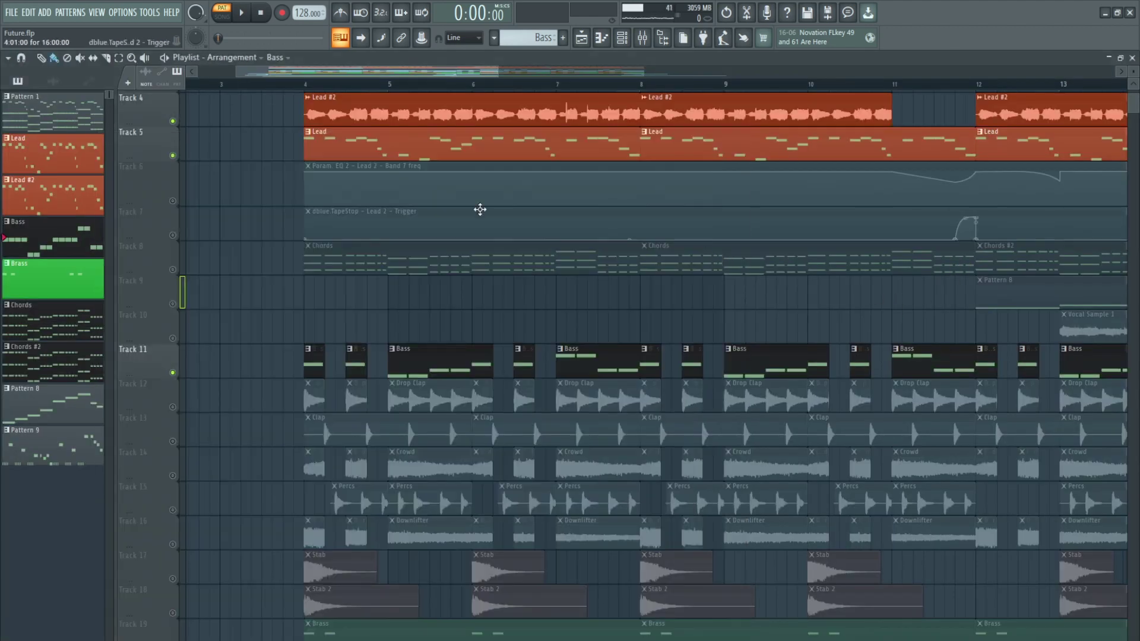
Step: Solo Track 9 with Pattern 8, audition it from bar 12 into bar 18, and stop playback
scroll(637, 304, "right", 4)
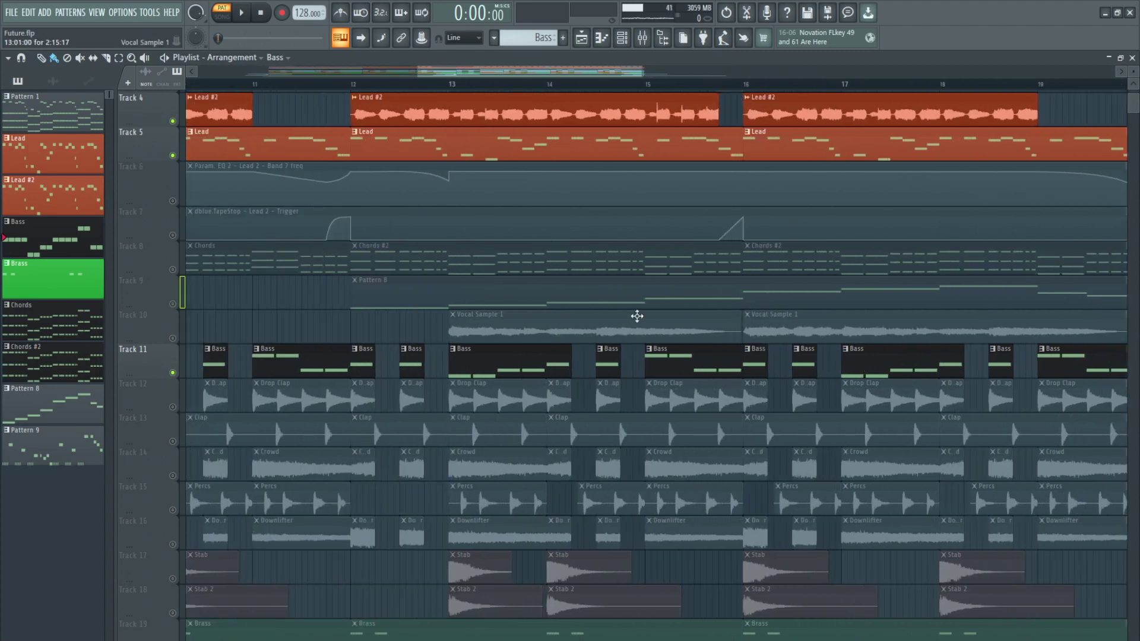
scroll(630, 321, "up", 3)
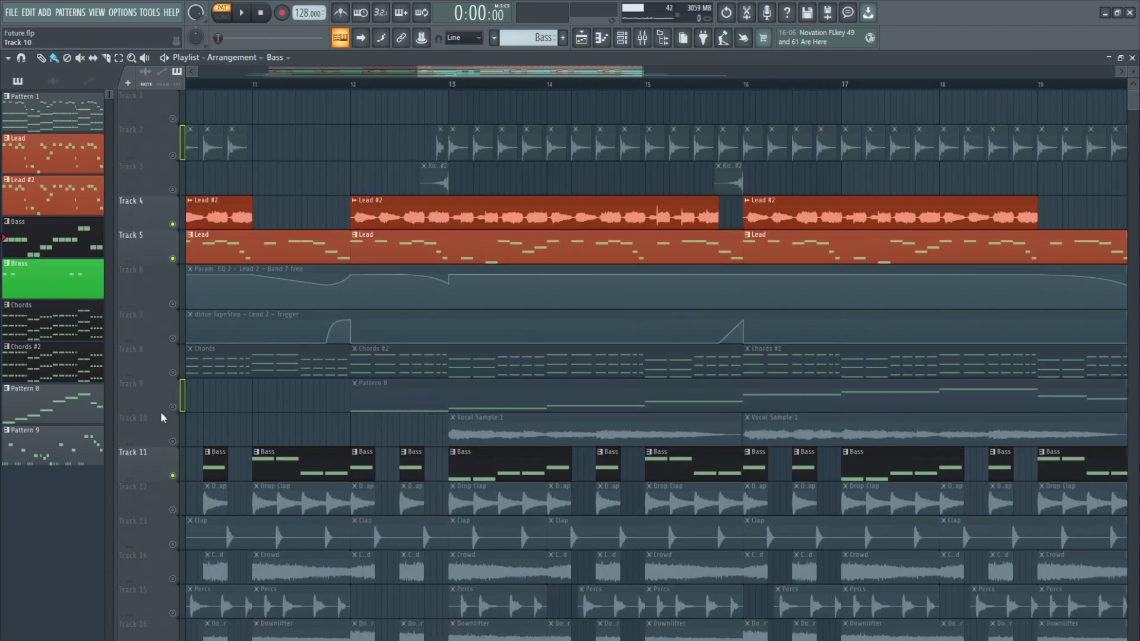
right_click(174, 408)
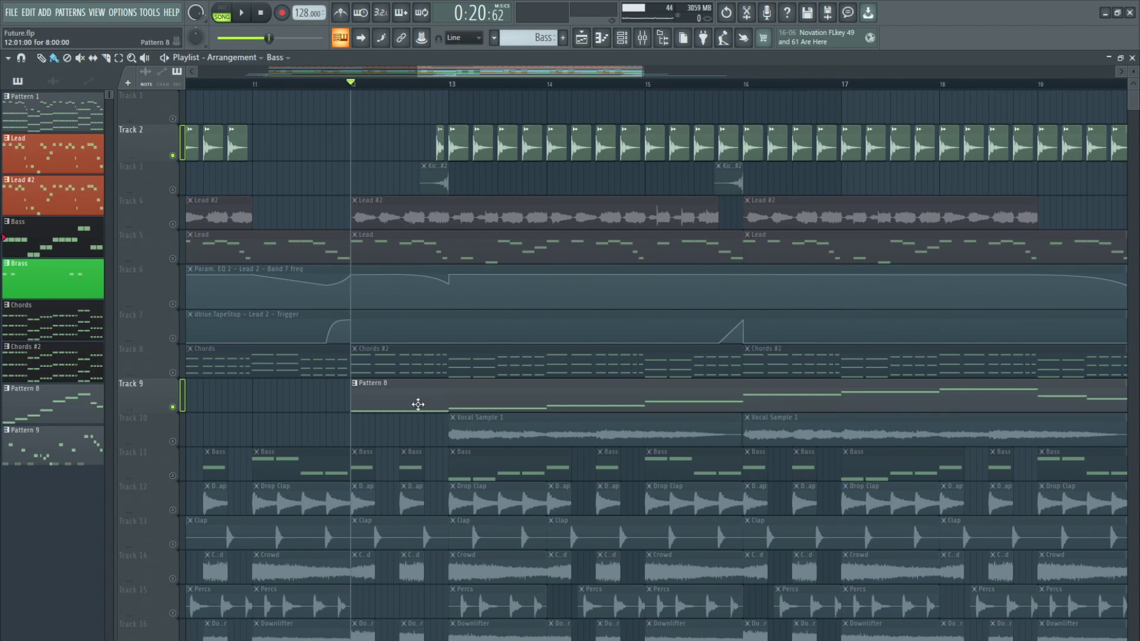
scroll(568, 458, "down", 1)
scroll(565, 455, "up", 1)
key("space")
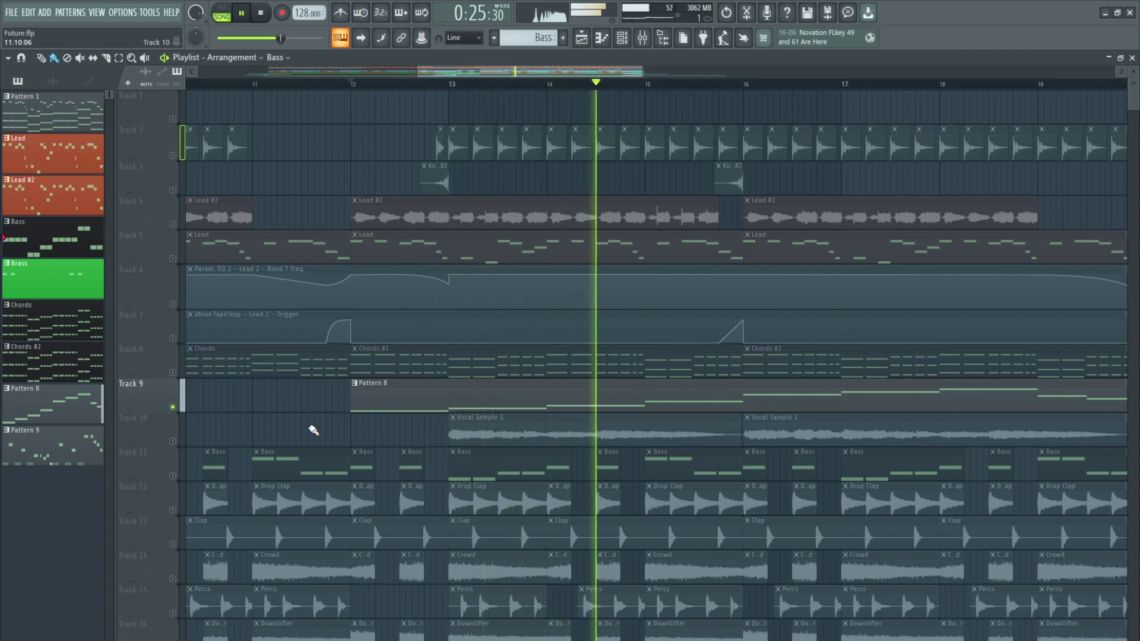
scroll(281, 91, "down", 2)
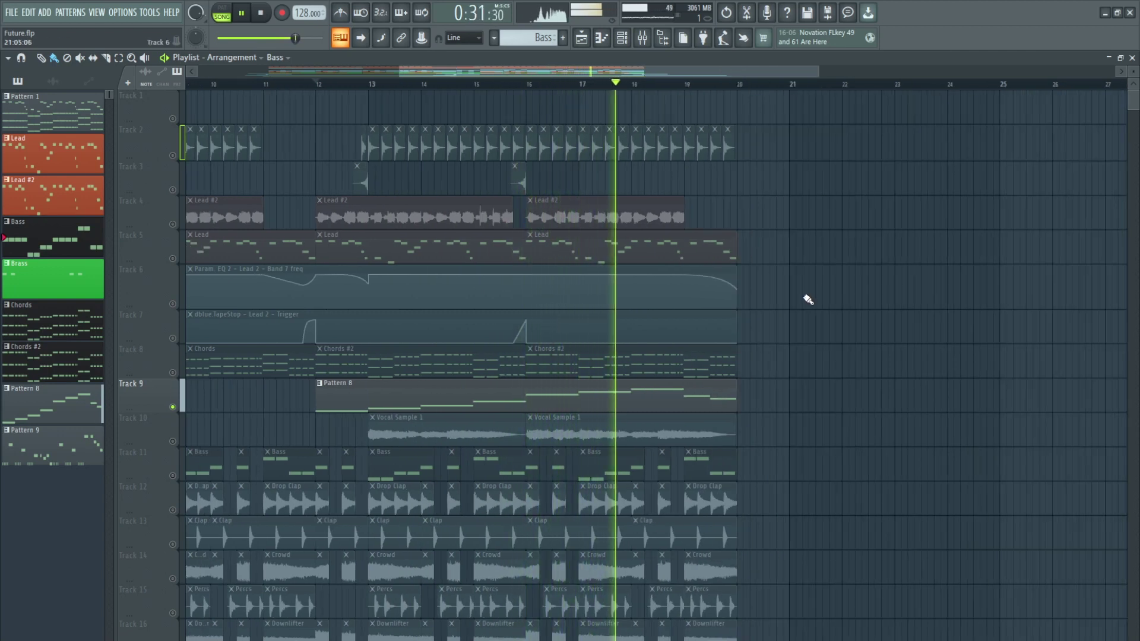
scroll(811, 298, "down", 1)
scroll(808, 299, "down", 1)
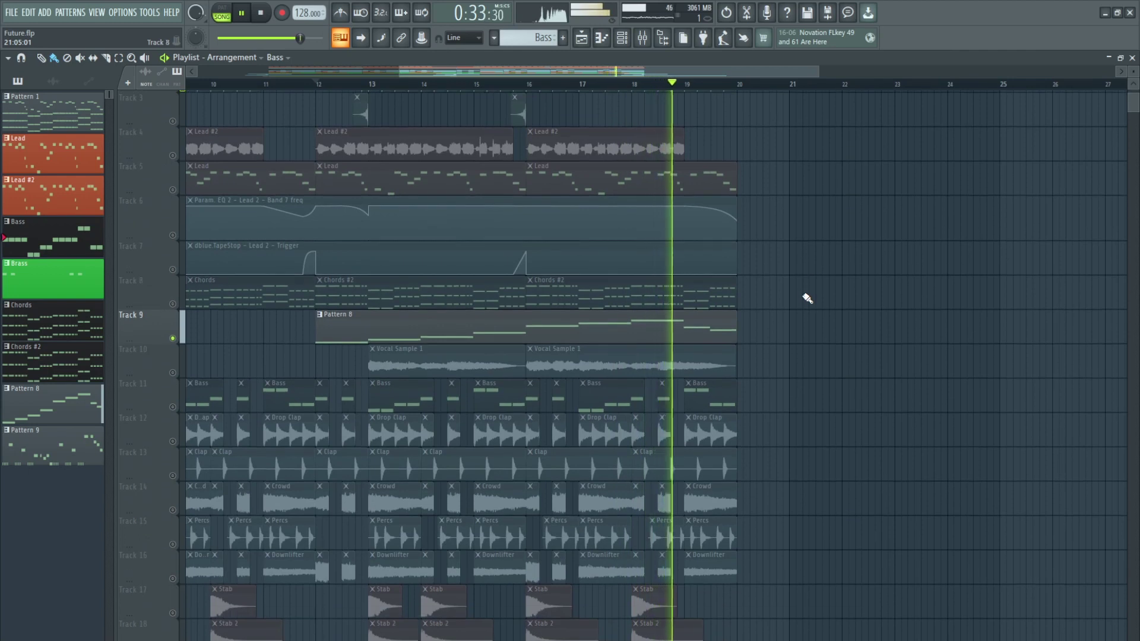
key("space")
Step: Solo Track 10 with the Vocal Sample 1 clips, audition it from bar 12 into bar 18, and stop playback
right_click(172, 374)
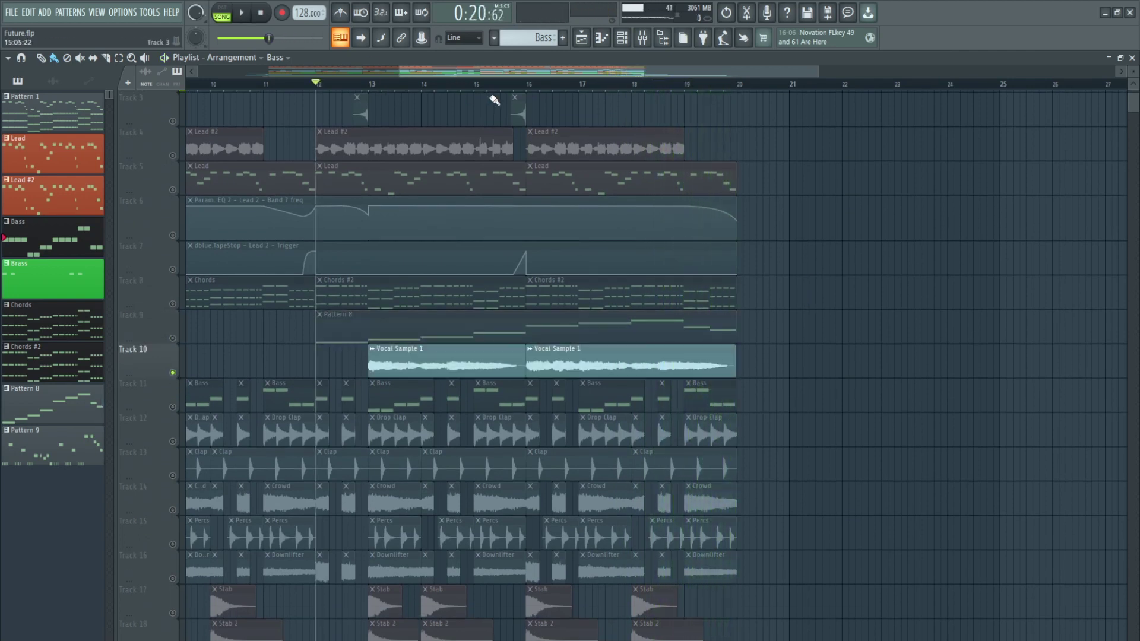
key("space")
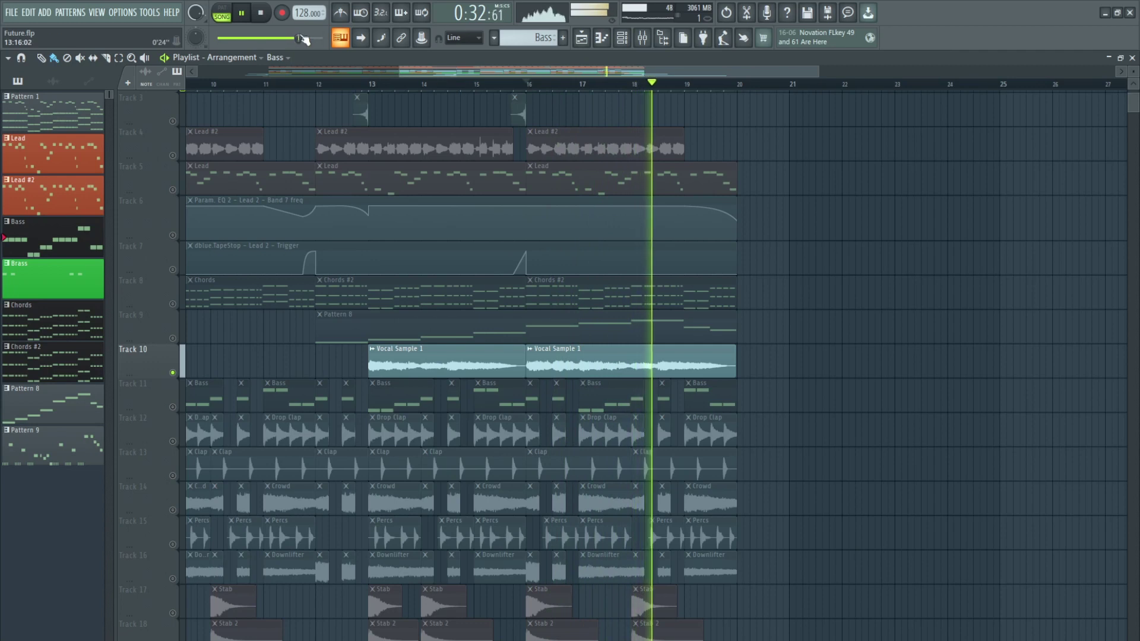
left_click(265, 13)
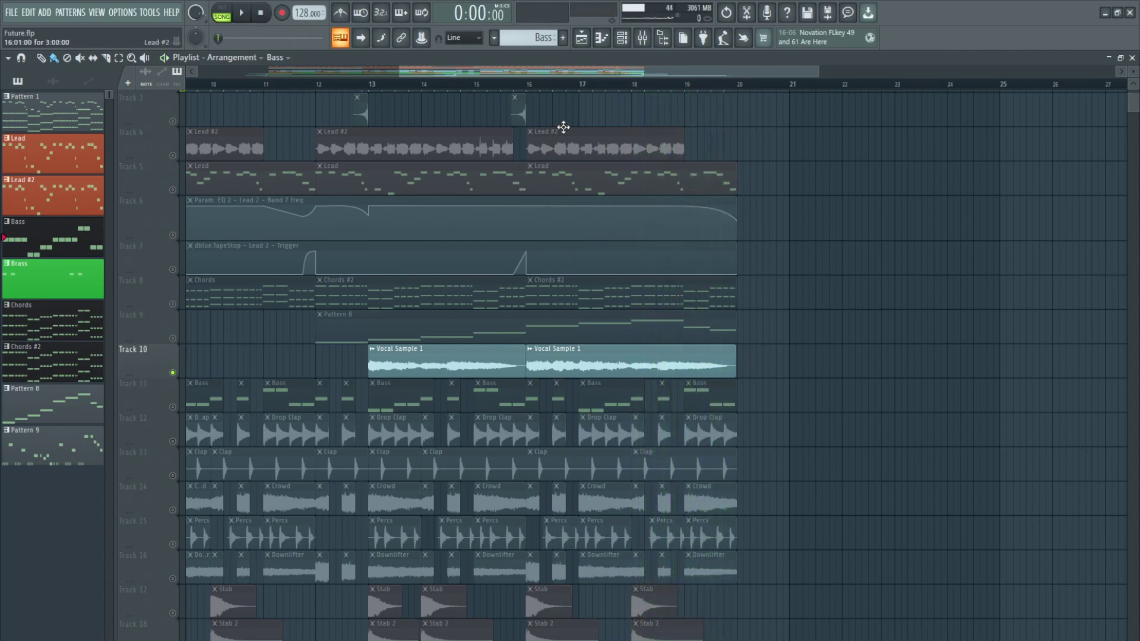
Step: Set the playback position to bar 13 and turn off the solo so all playlist tracks are unmuted
scroll(579, 90, "down", 2)
scroll(590, 447, "down", 4)
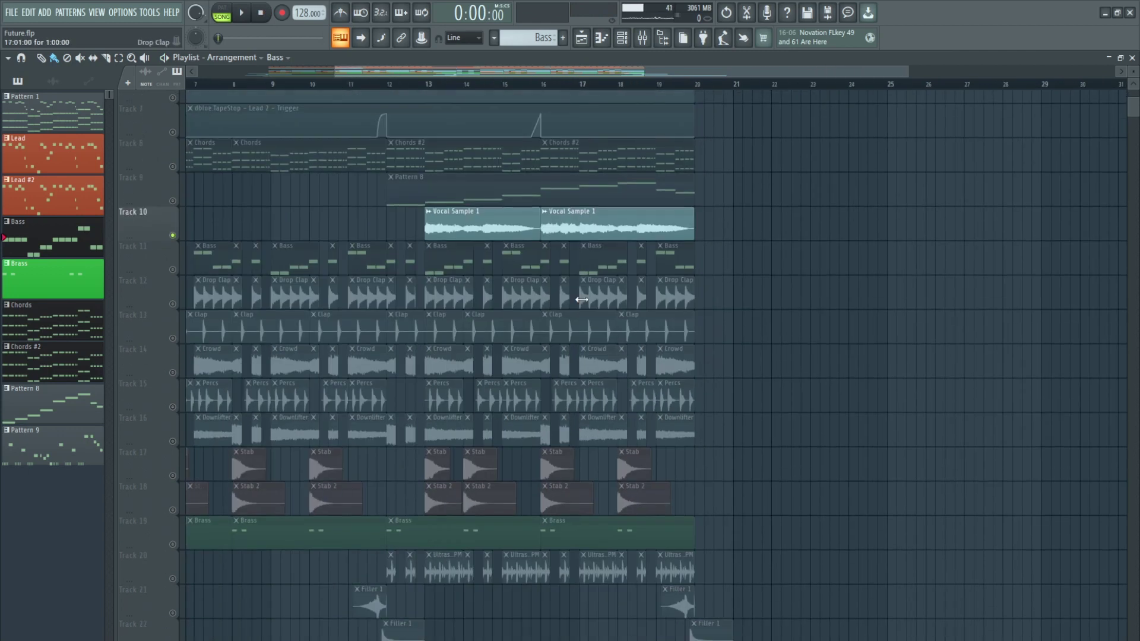
scroll(636, 364, "right", 5)
scroll(637, 364, "down", 8)
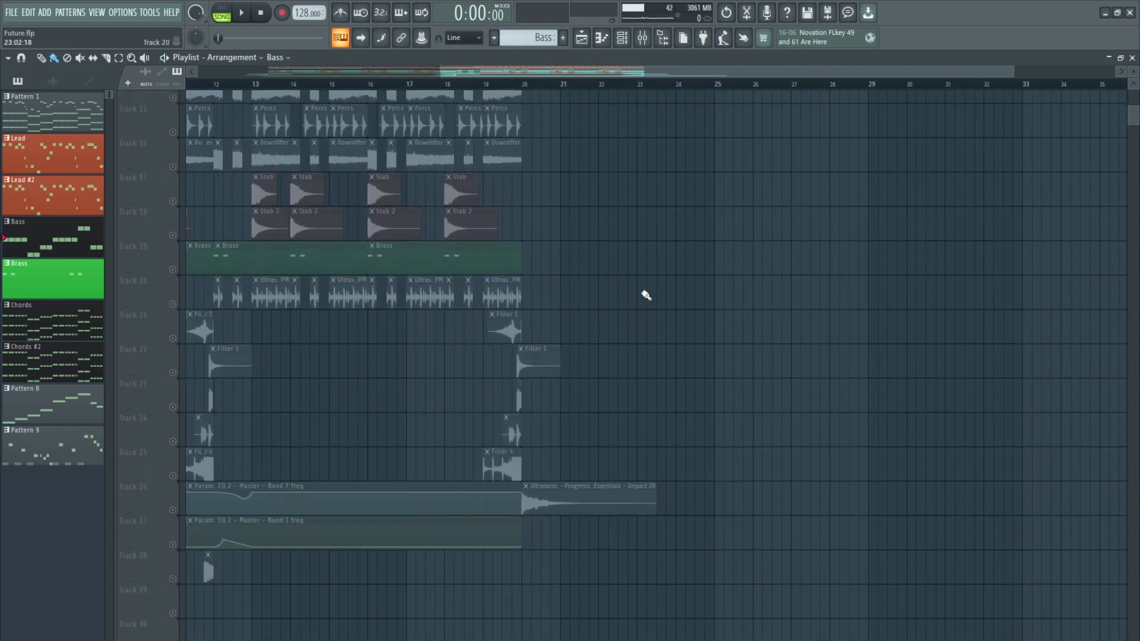
left_click_drag(650, 72, 472, 93)
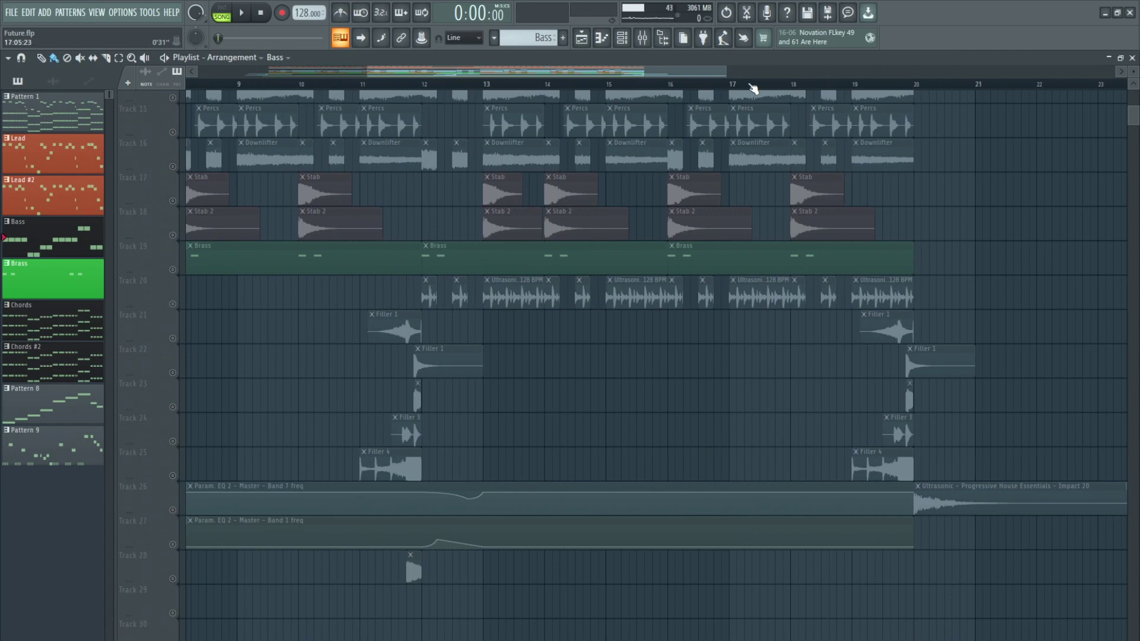
left_click_drag(753, 88, 773, 90)
left_click(174, 307)
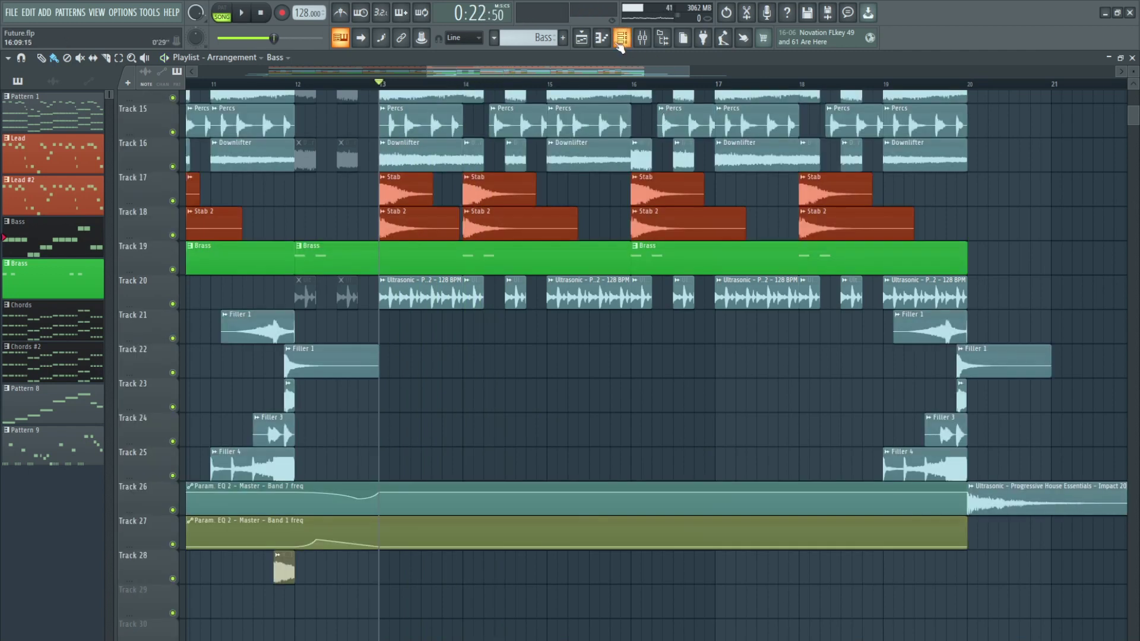
Step: Play the full arrangement from before the drop and examine its tracks from Track 2 down to Track 28
scroll(617, 87, "down", 1)
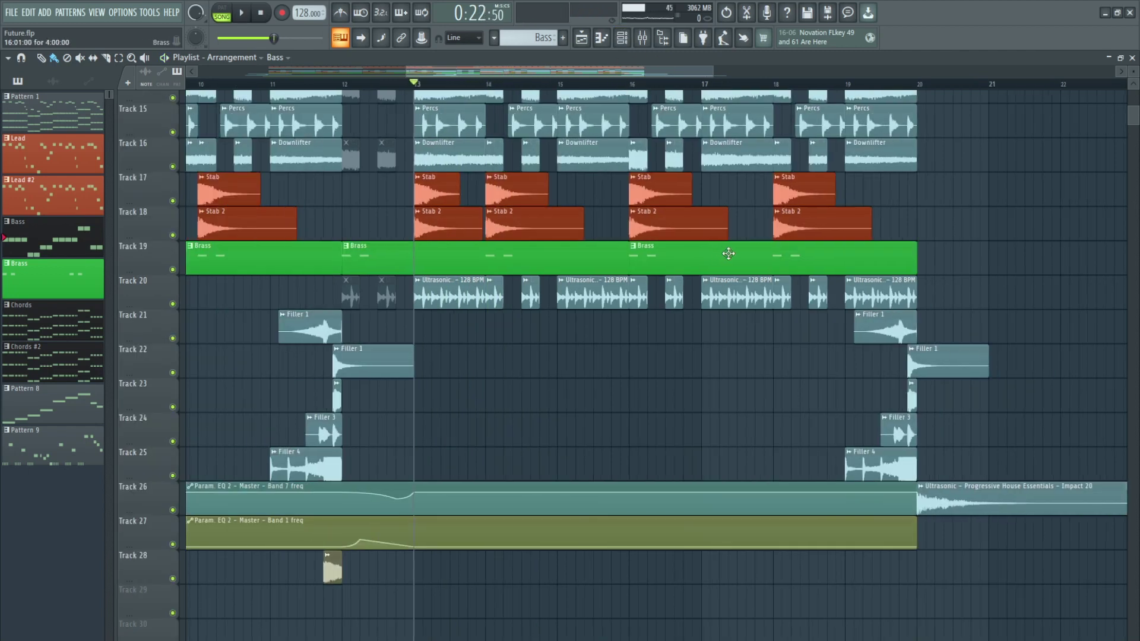
scroll(728, 252, "up", 10)
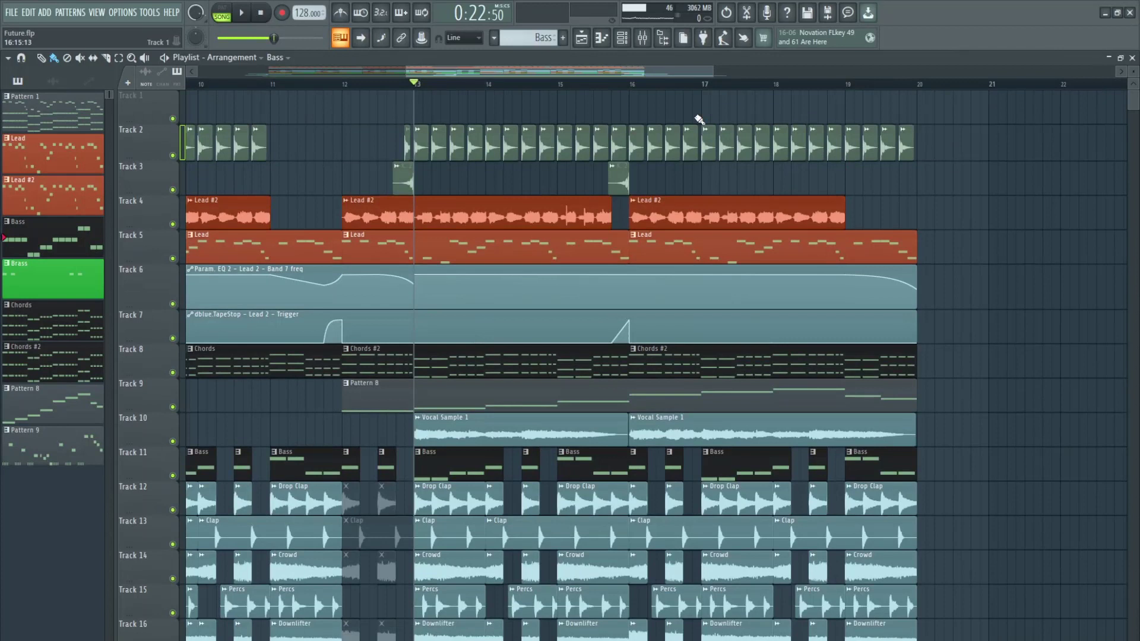
scroll(700, 119, "down", 3)
scroll(760, 190, "down", 6)
scroll(847, 229, "up", 6)
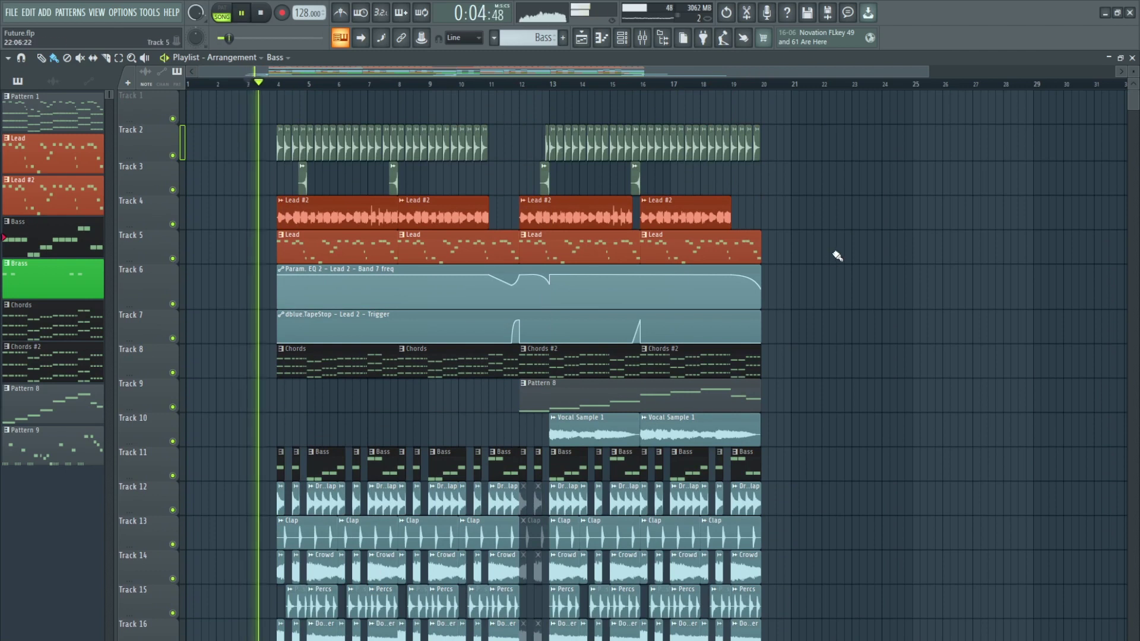
scroll(817, 247, "down", 8)
scroll(819, 240, "down", 4)
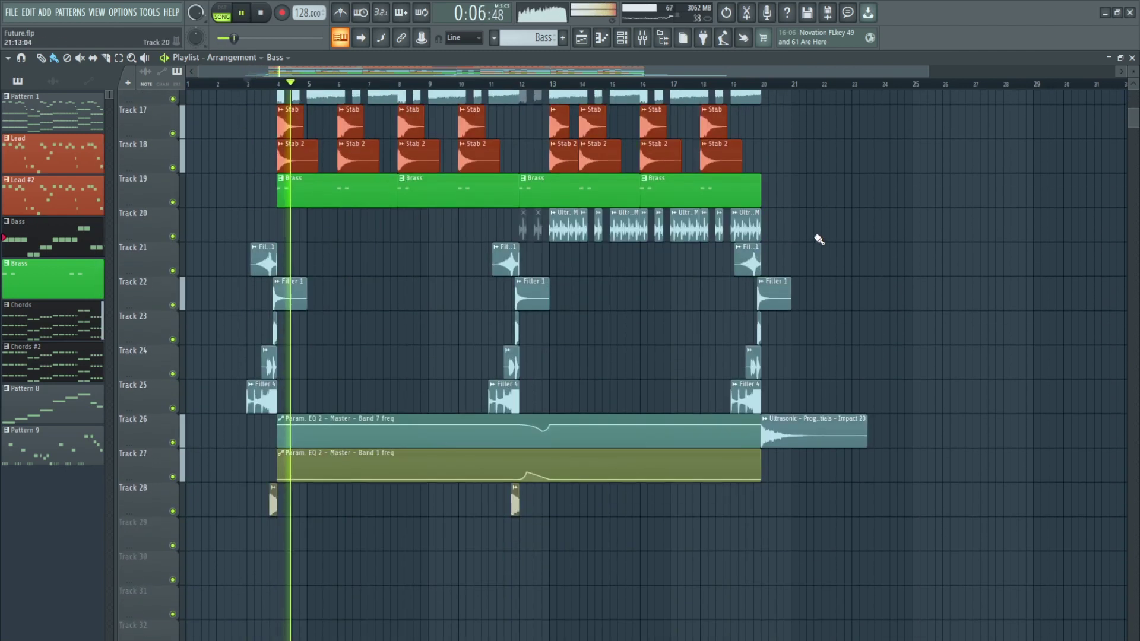
scroll(819, 238, "up", 7)
scroll(819, 238, "up", 6)
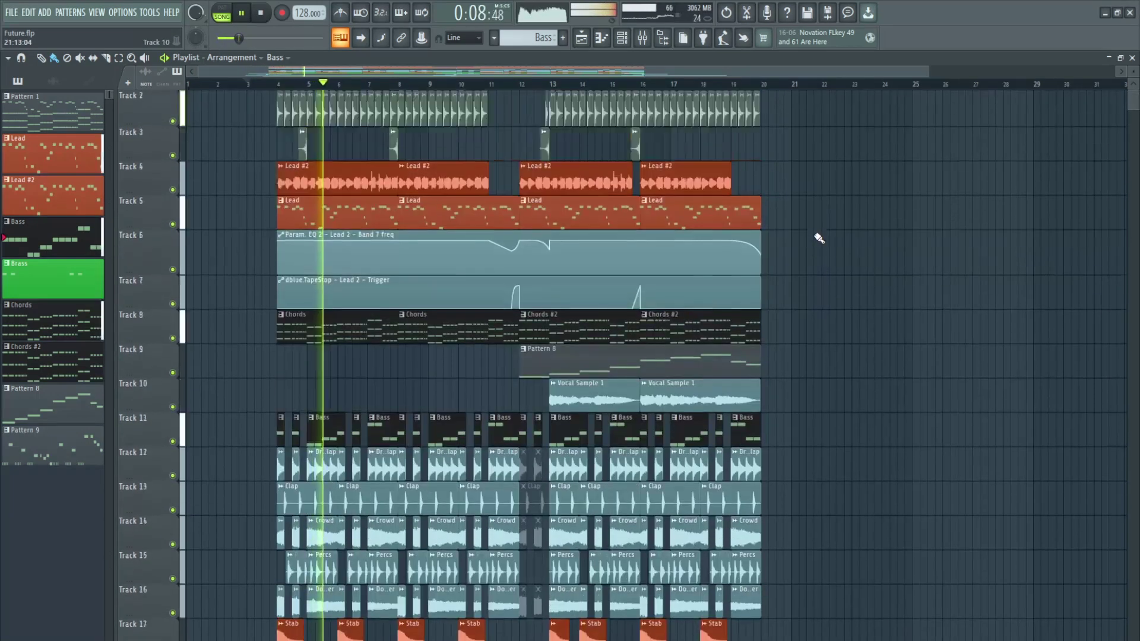
scroll(818, 238, "down", 2)
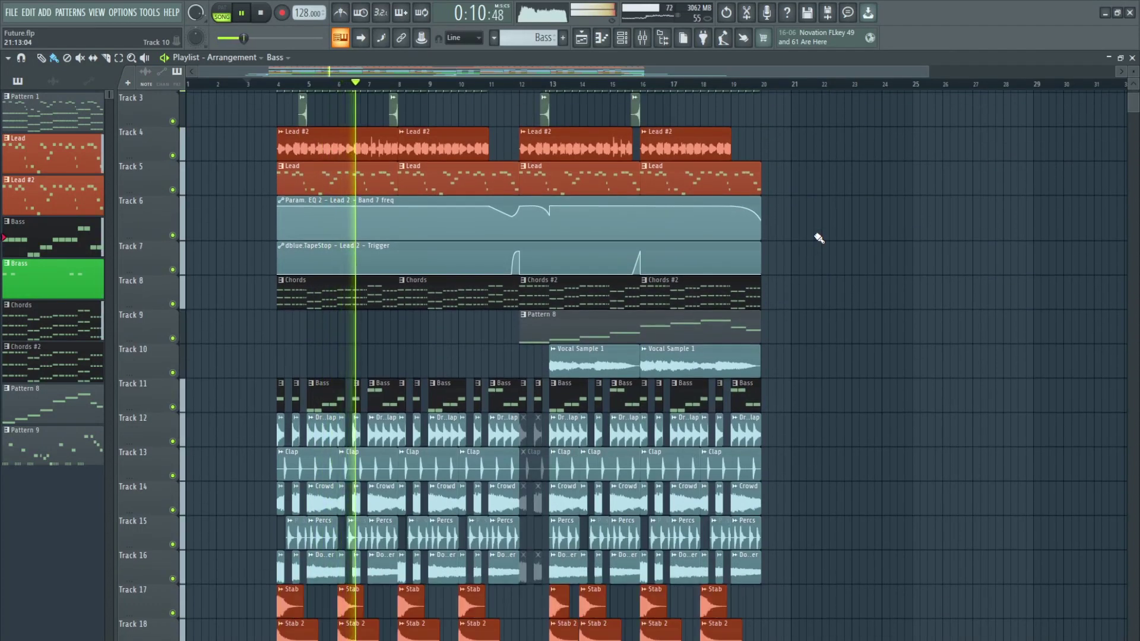
scroll(819, 238, "down", 6)
scroll(819, 238, "down", 1)
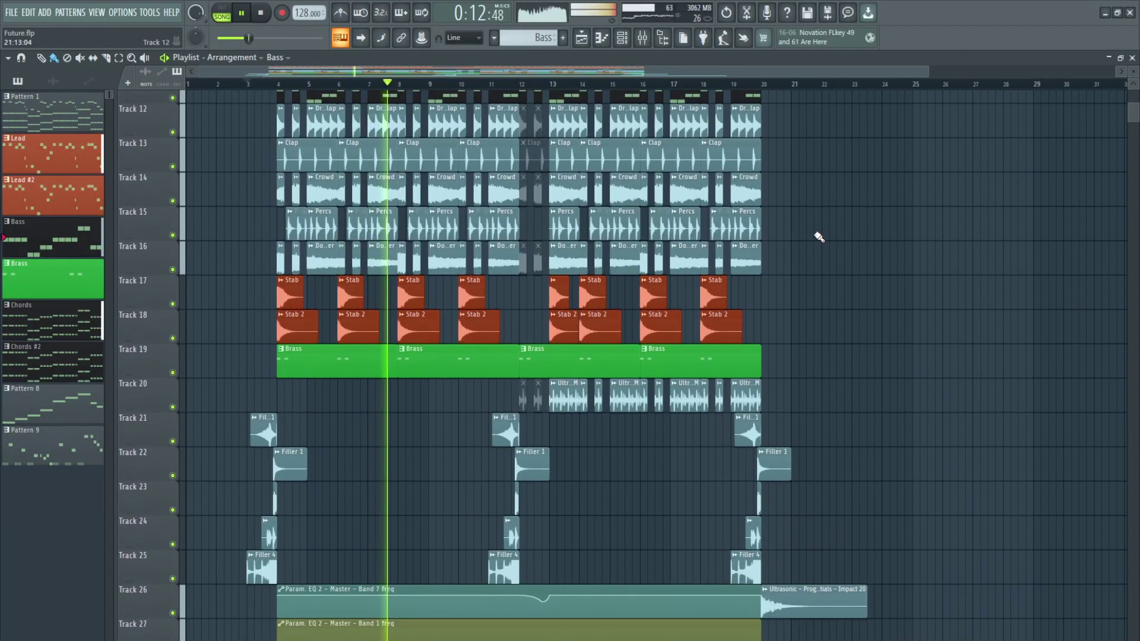
Step: Reduce the playlist's track height, stop playback after the drop, and review the complete arrangement from the kicks to the master automation
scroll(1024, 188, "down", 2)
scroll(986, 214, "up", 5)
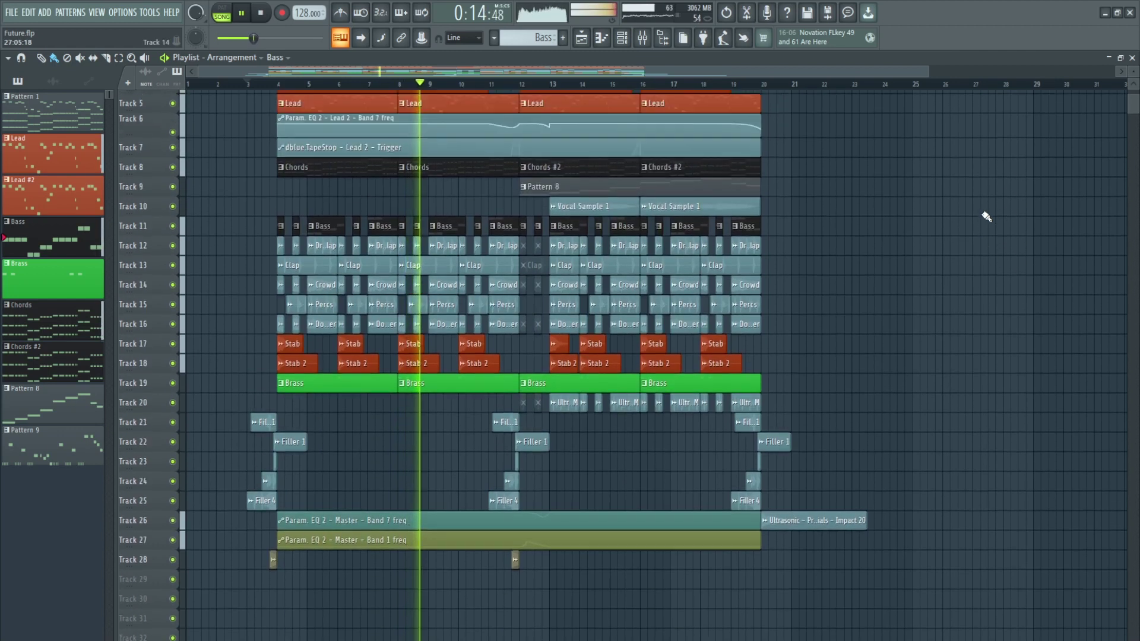
scroll(1012, 176, "up", 1)
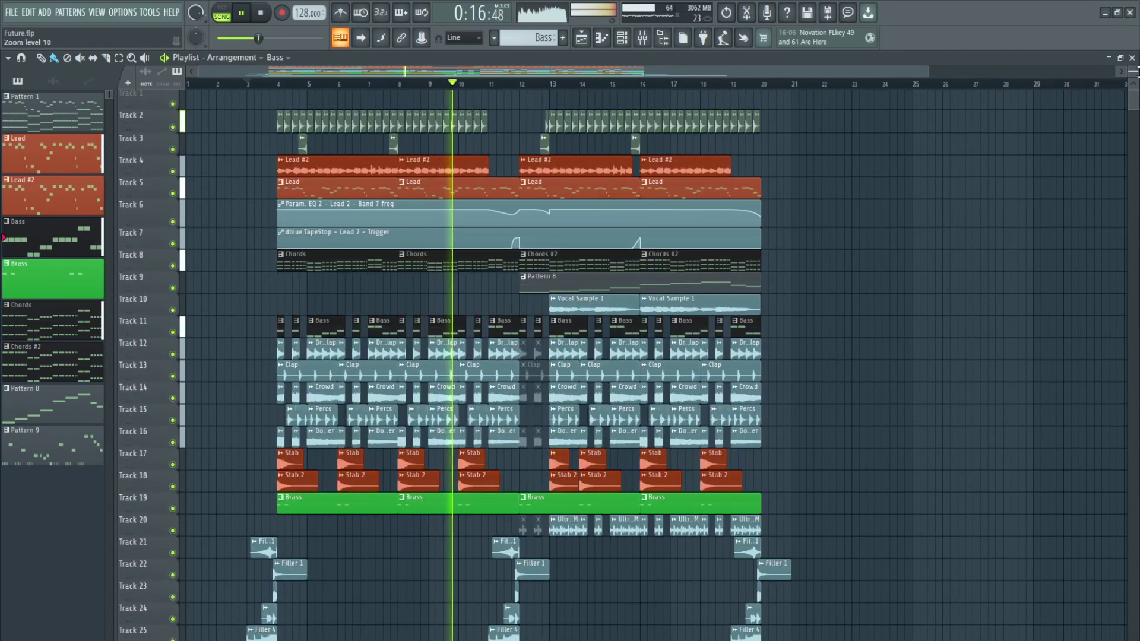
scroll(1011, 176, "up", 1)
scroll(1011, 176, "down", 1)
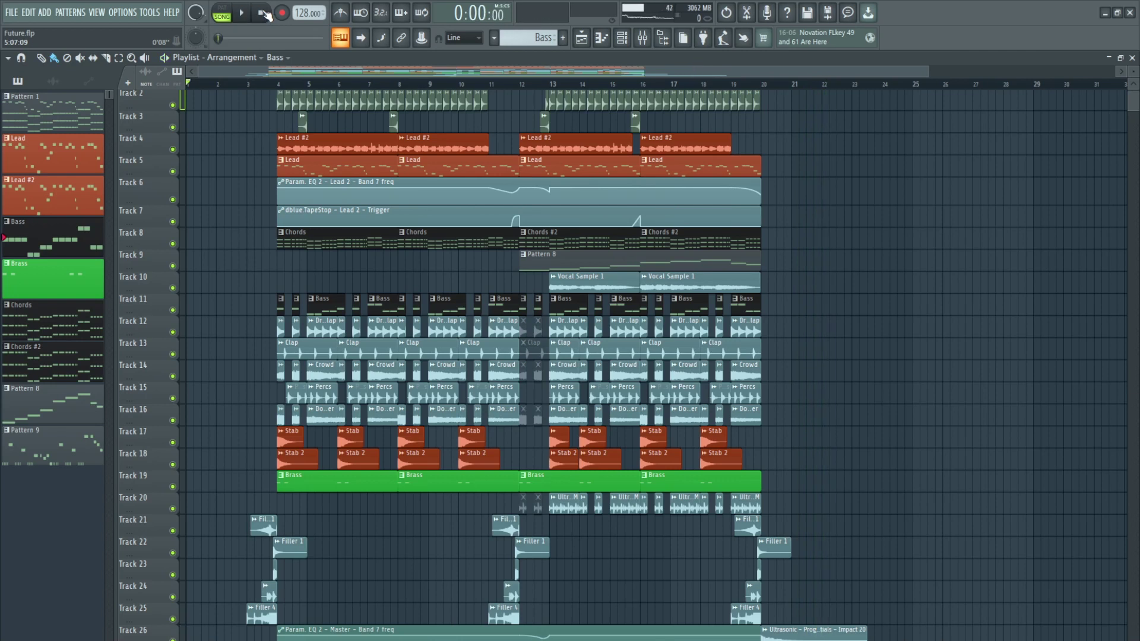
scroll(337, 235, "down", 3)
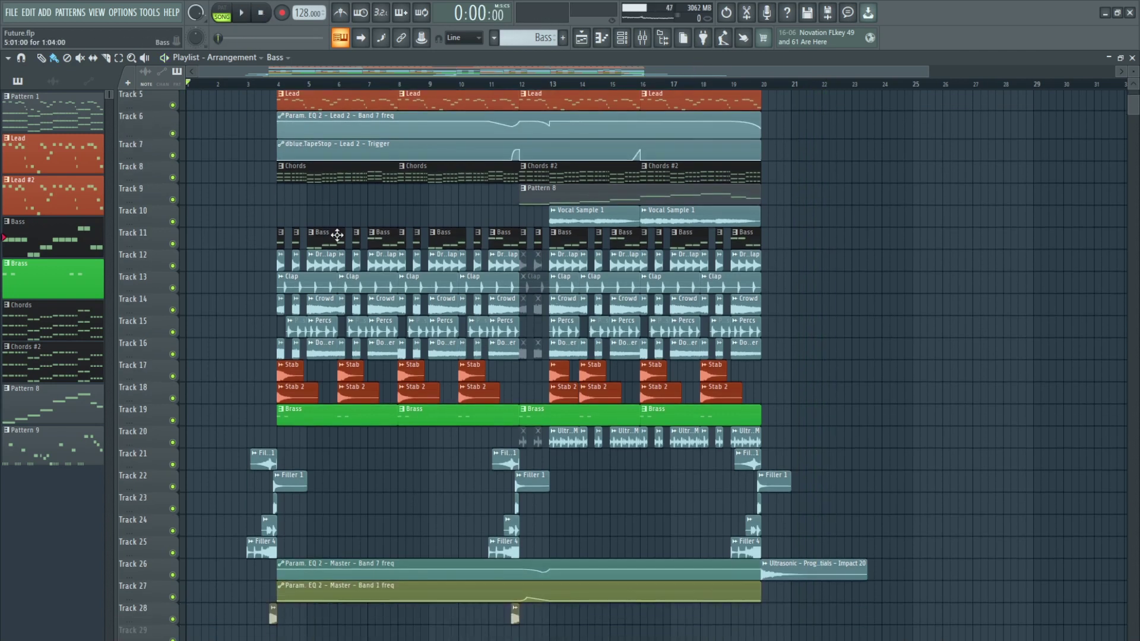
scroll(343, 243, "down", 3)
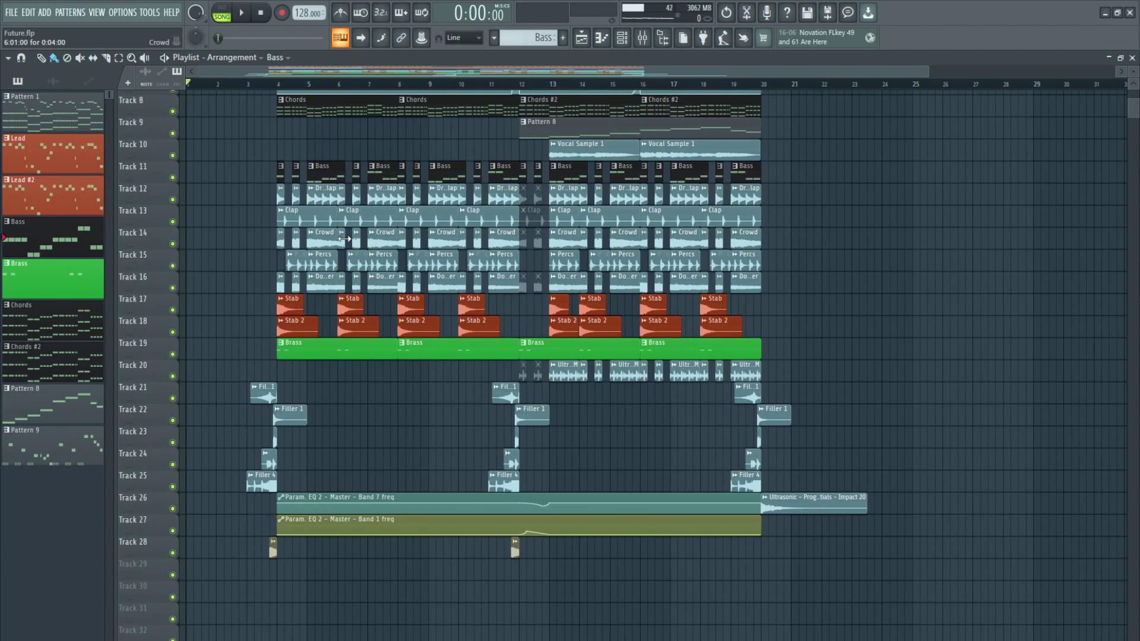
scroll(360, 265, "up", 3)
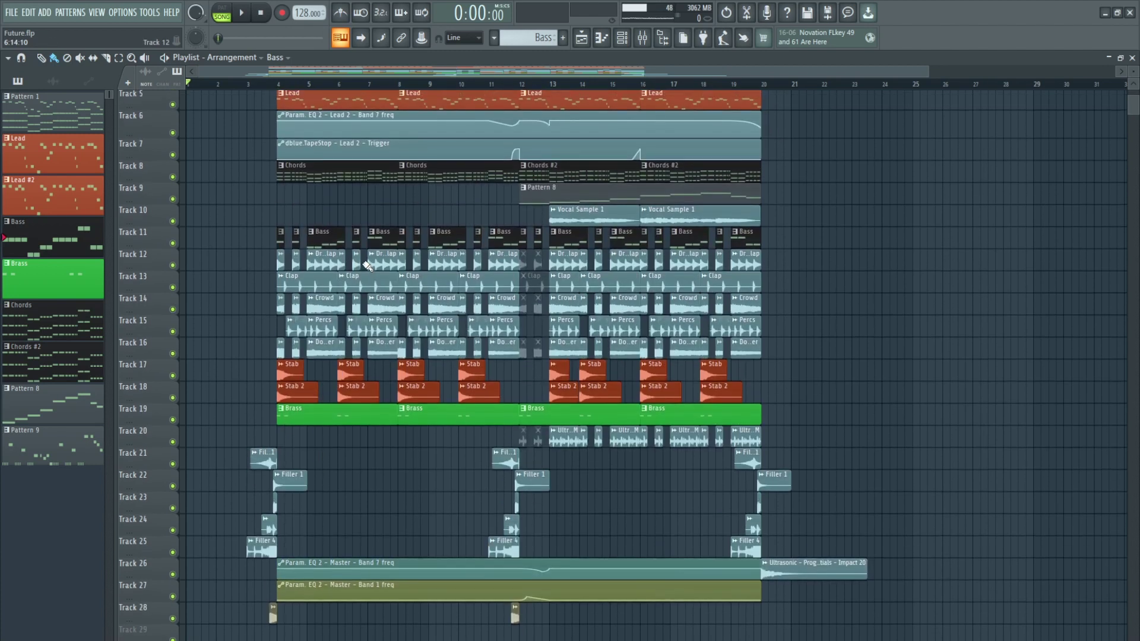
scroll(368, 265, "up", 2)
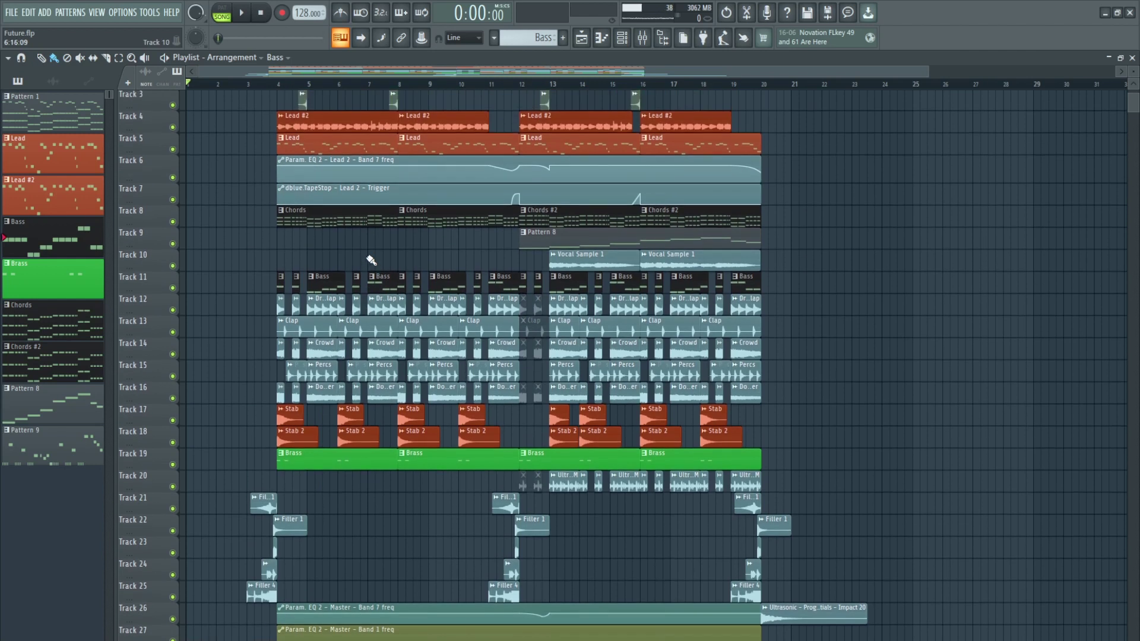
scroll(371, 260, "up", 2)
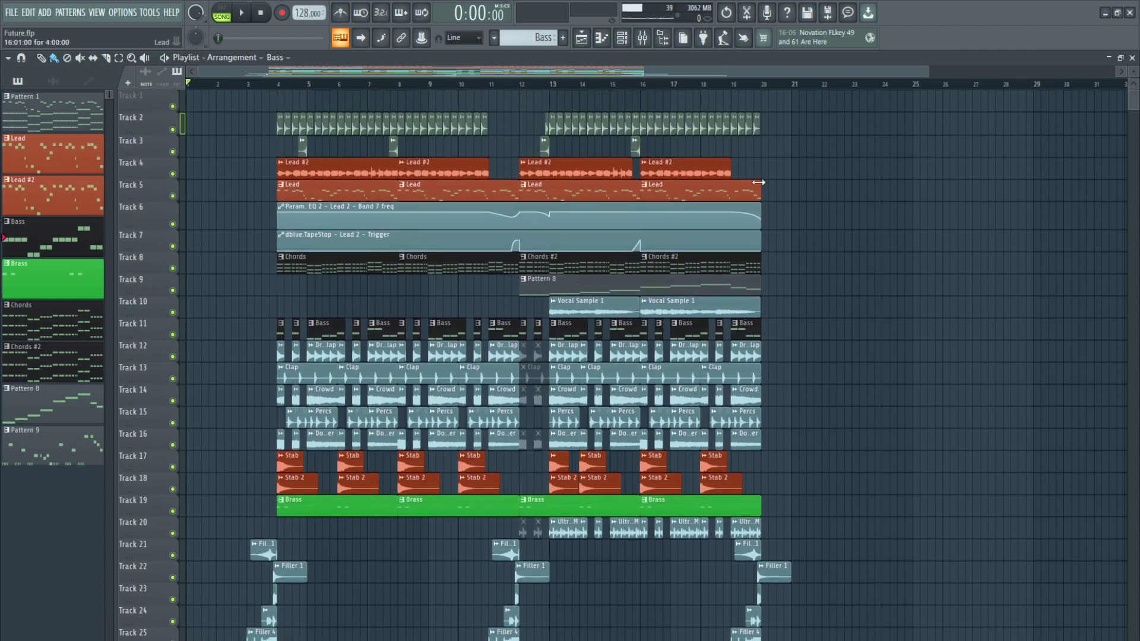